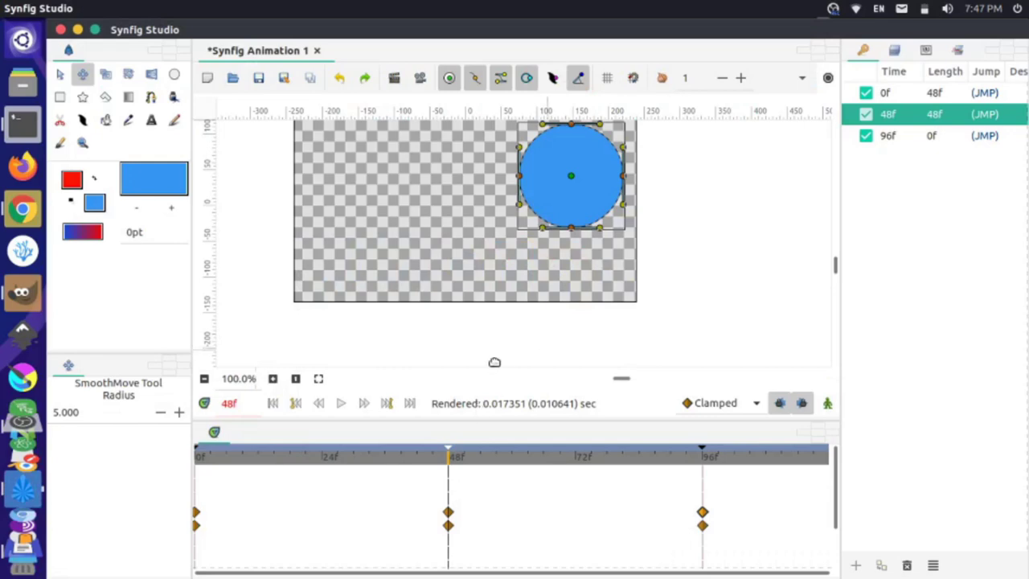
# Step: Rewind and play the circle animation, then jump to the 0f, 48f and 96f keyframes
pyautogui.click(273, 403)
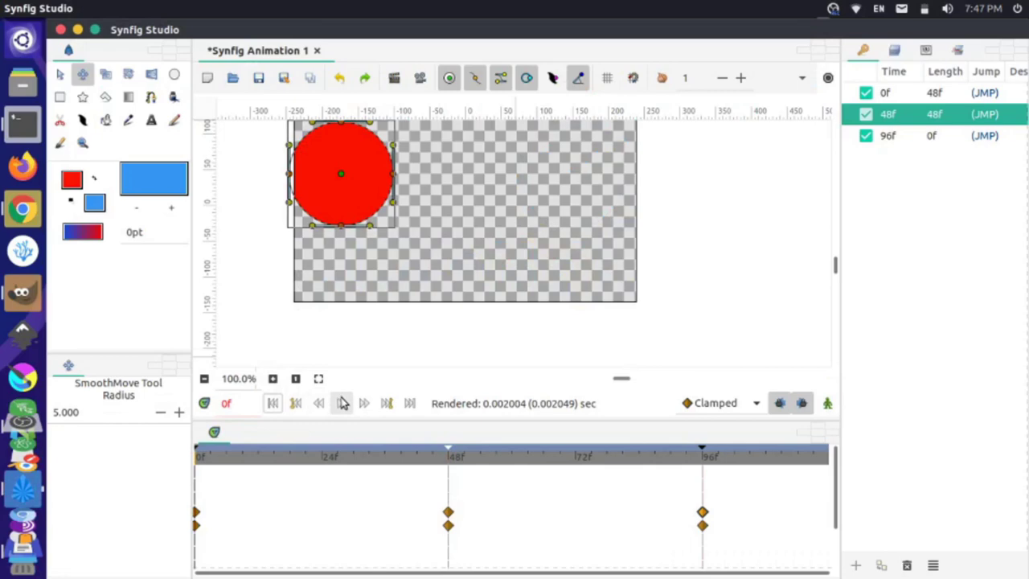
pyautogui.click(343, 403)
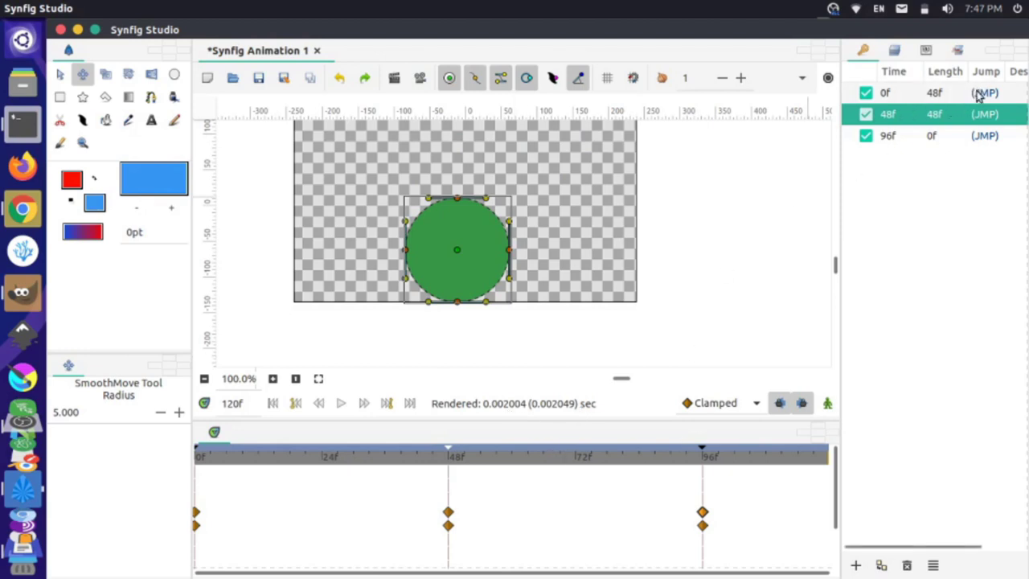
pyautogui.click(979, 94)
pyautogui.click(995, 117)
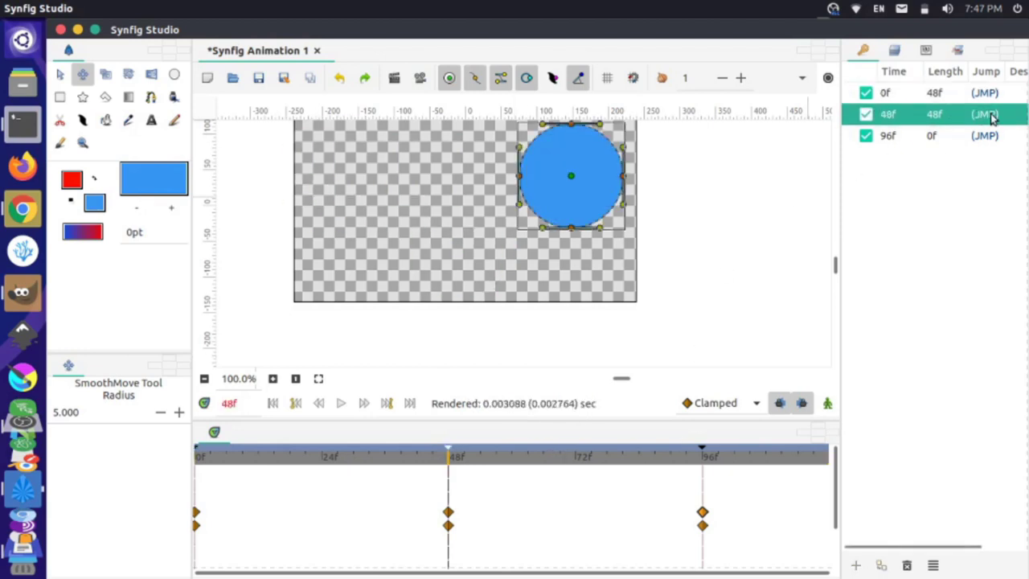
pyautogui.click(987, 136)
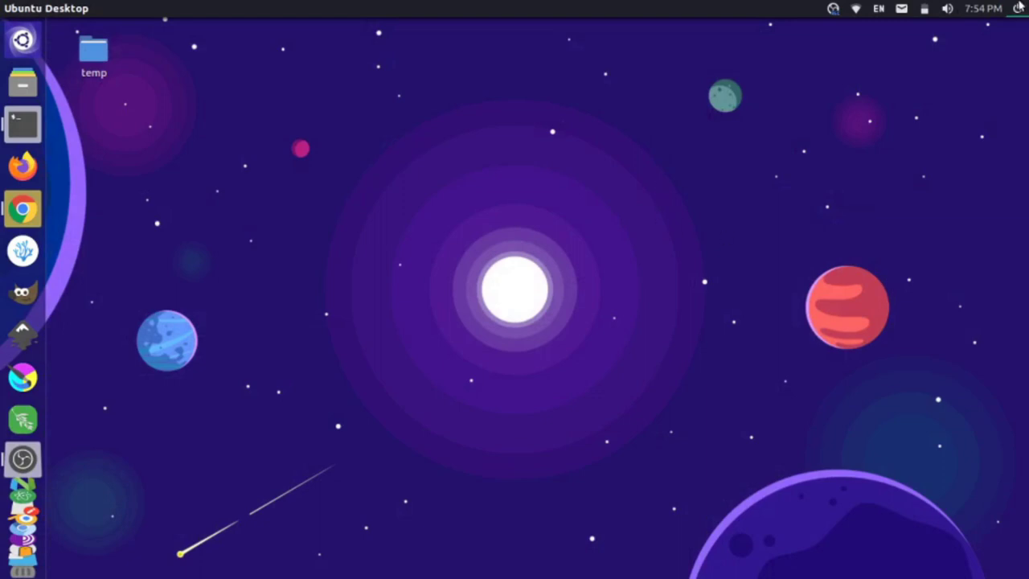
# Step: Check the system details in About This Computer, showing Ubuntu 18.04 LTS
pyautogui.click(1019, 7)
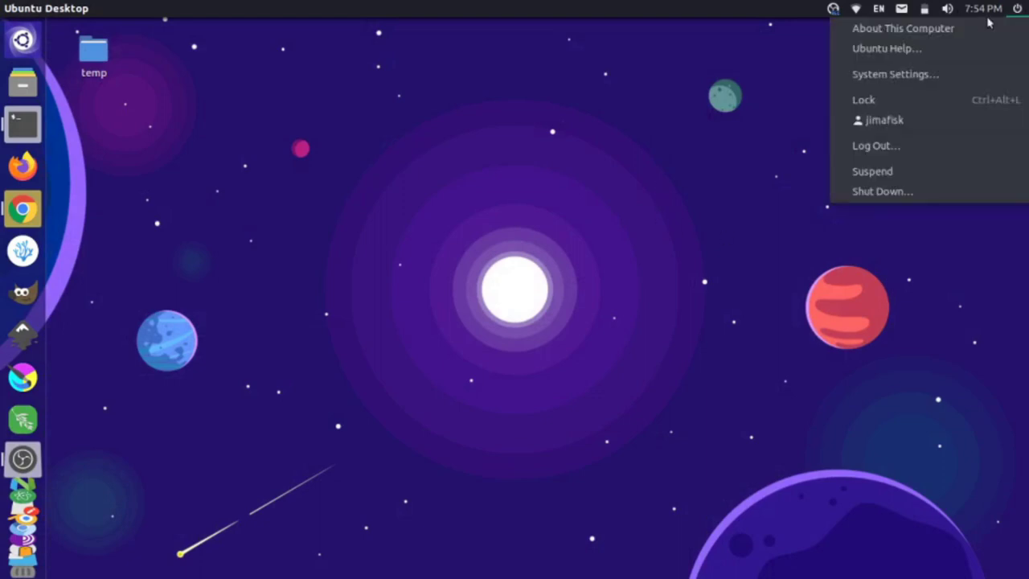
pyautogui.click(944, 32)
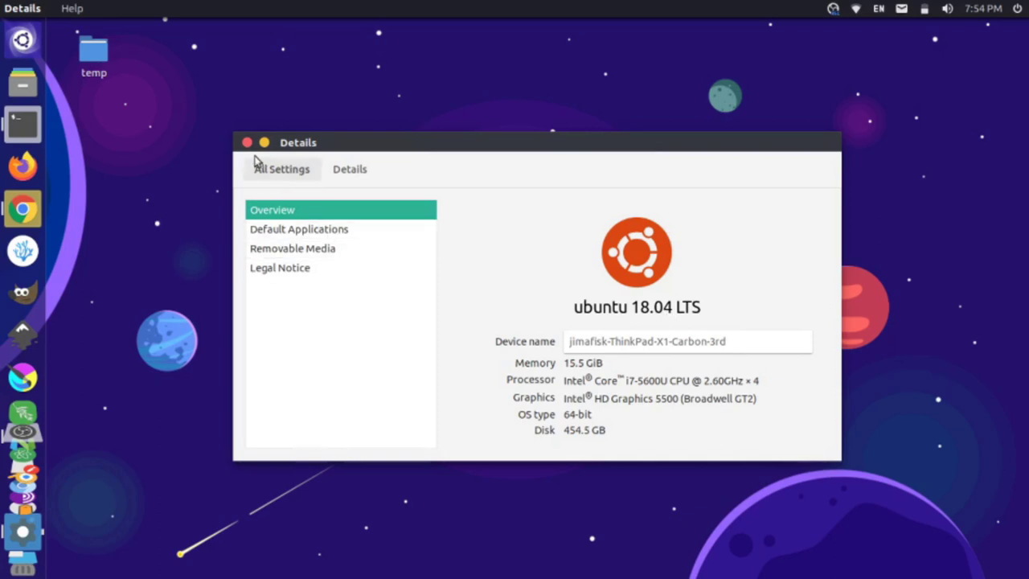
pyautogui.click(247, 143)
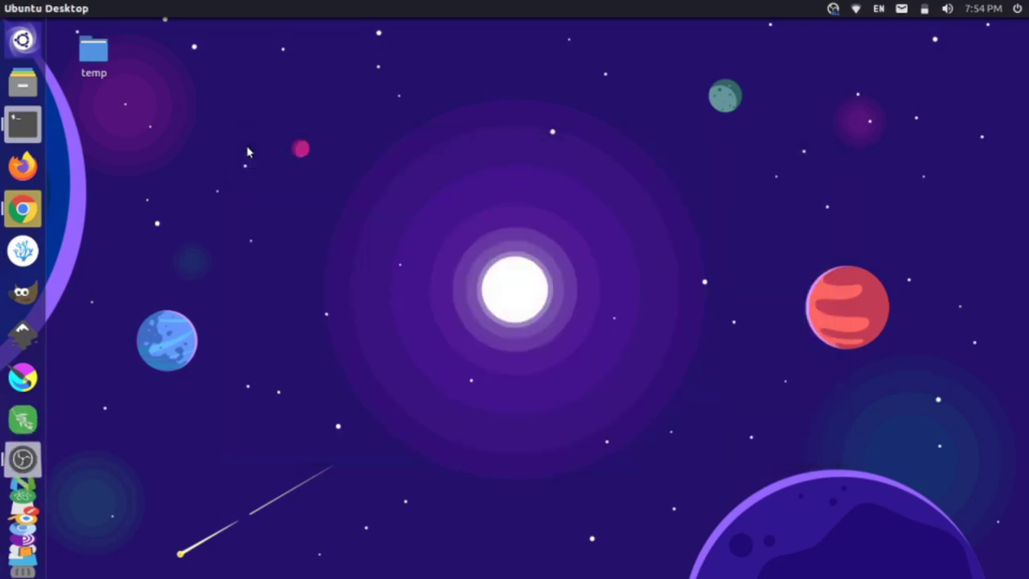
# Step: Search the applications for 'software'
pyautogui.press('super')
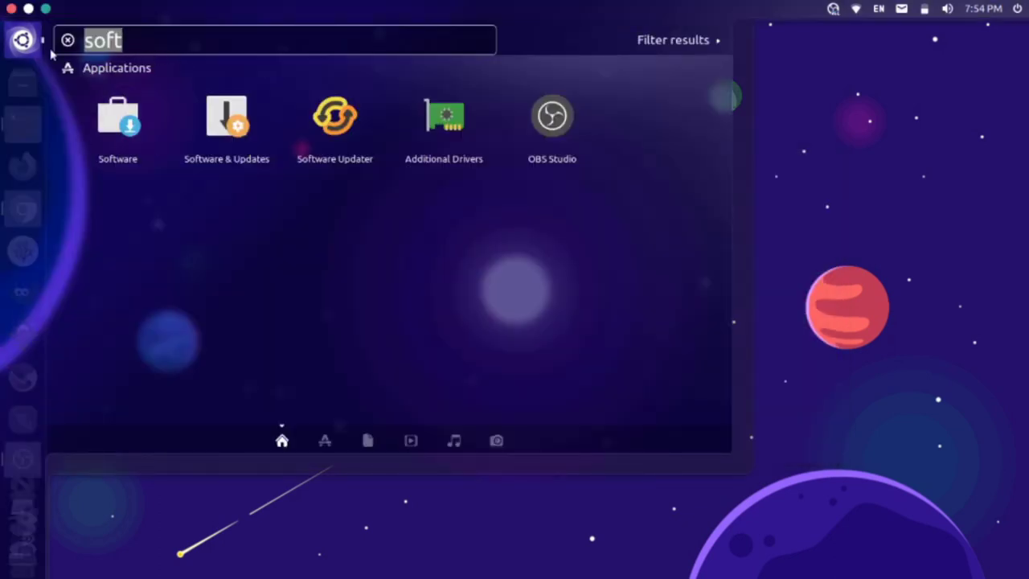
pyautogui.click(23, 42)
pyautogui.click(23, 44)
pyautogui.press('BackSpace')
pyautogui.write('software')
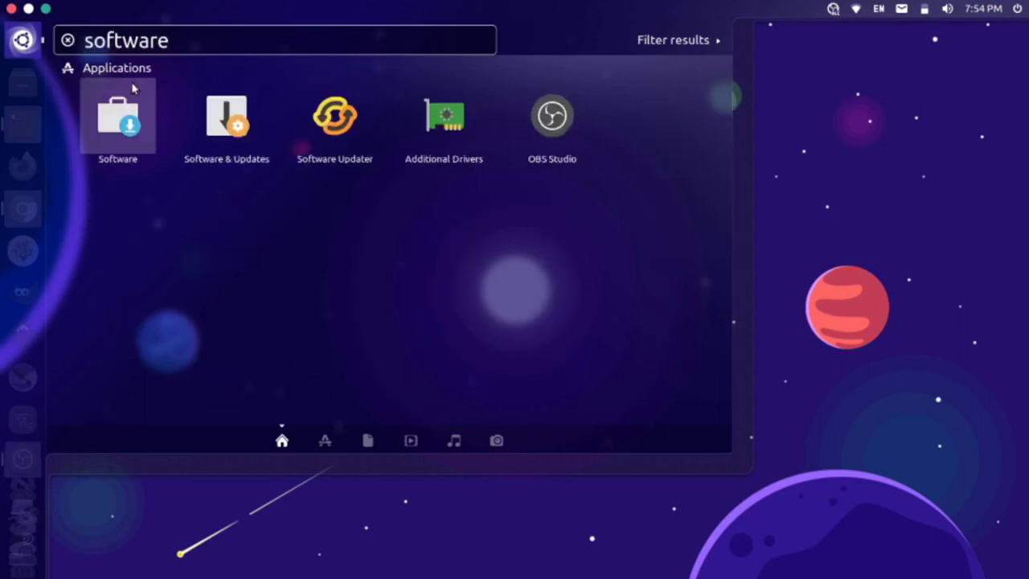
# Step: In Ubuntu Software, search 'synf' and install Synfig Studio from its details page
pyautogui.click(117, 120)
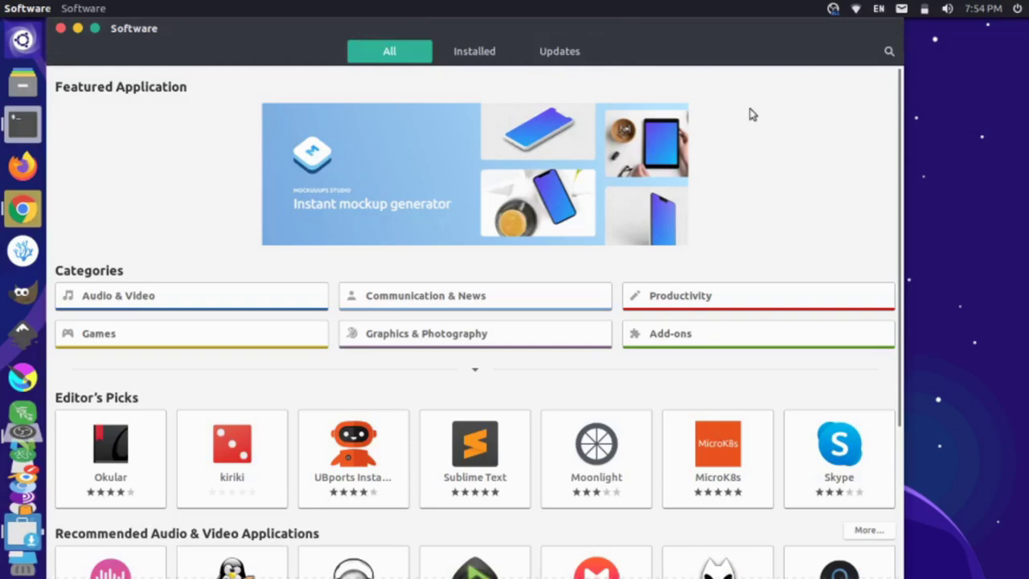
pyautogui.click(888, 53)
pyautogui.write('synfig')
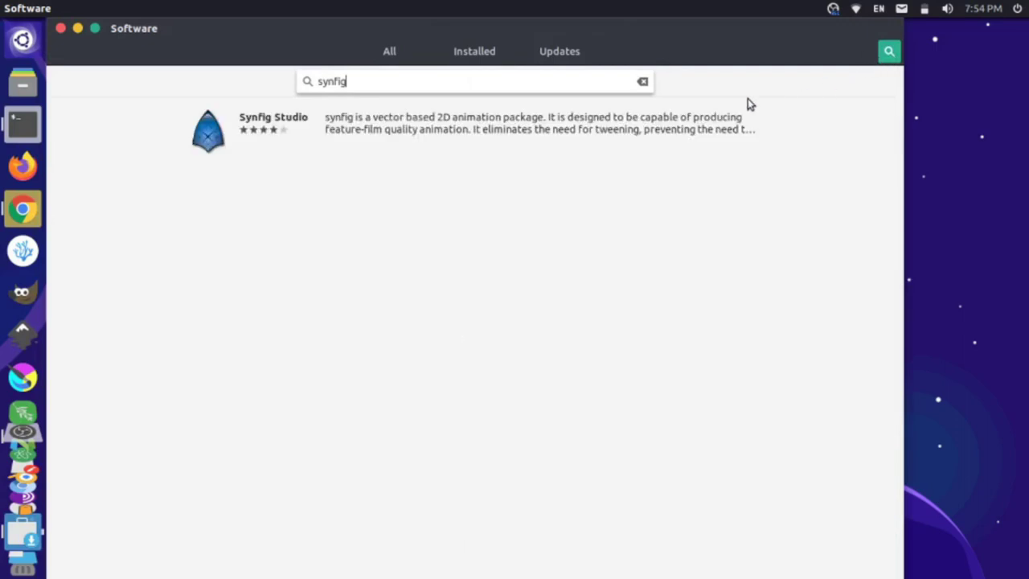
pyautogui.click(366, 128)
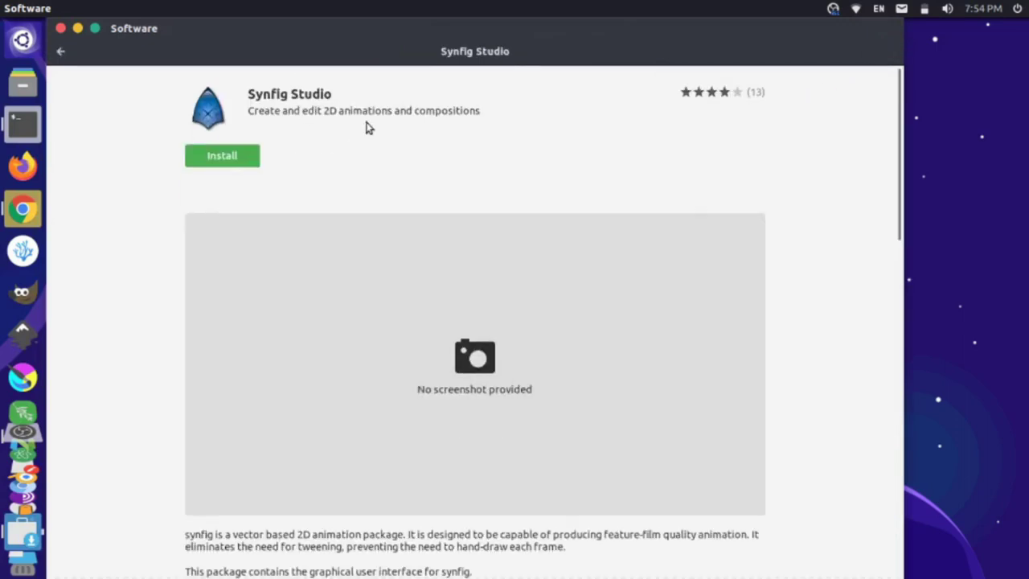
pyautogui.click(216, 161)
# Step: Launch Synfig Studio, maximise its window, and reposition its launcher icon in the dock
pyautogui.click(223, 158)
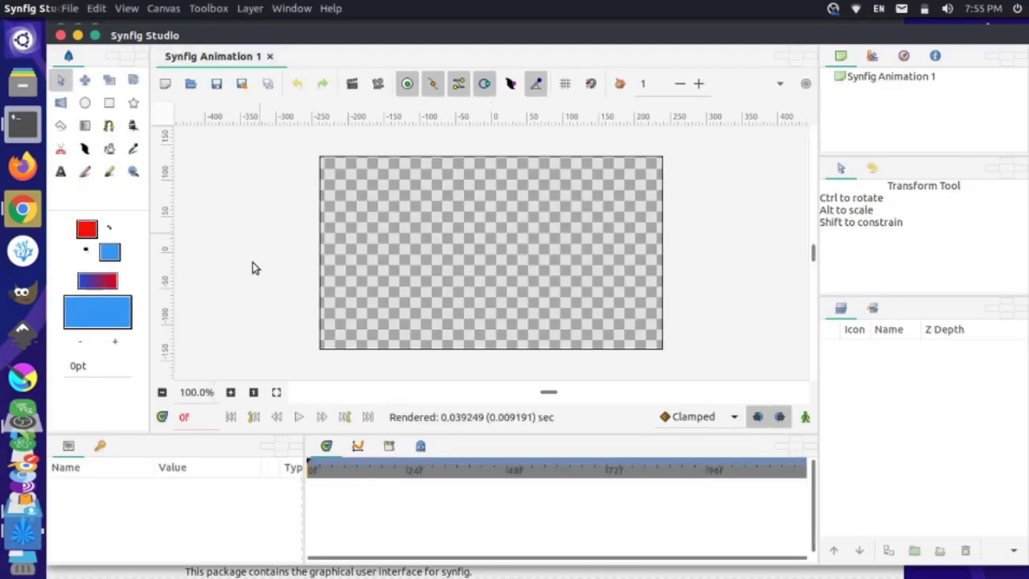
pyautogui.doubleClick(193, 38)
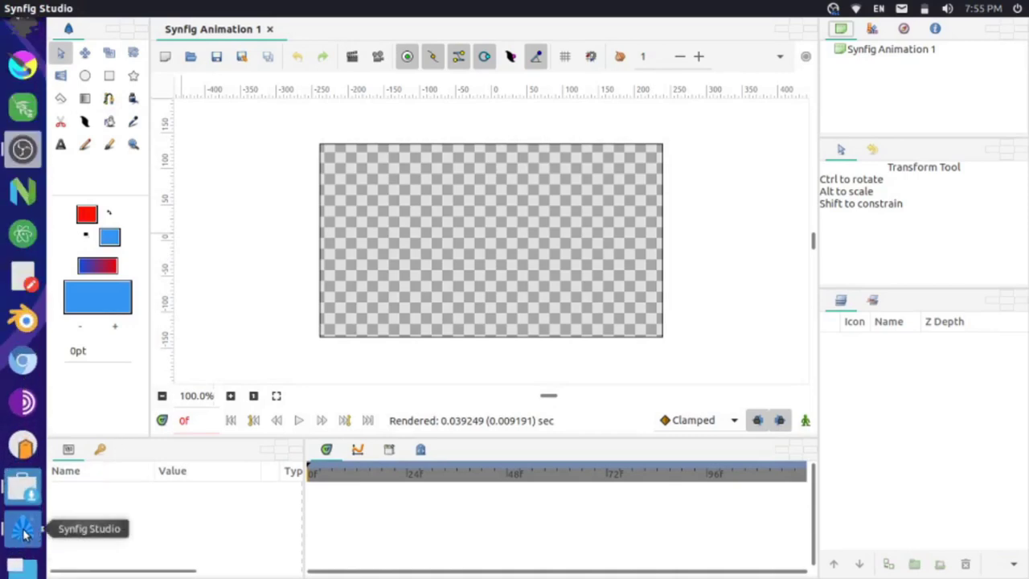
pyautogui.moveTo(24, 532); pyautogui.dragTo(28, 361)
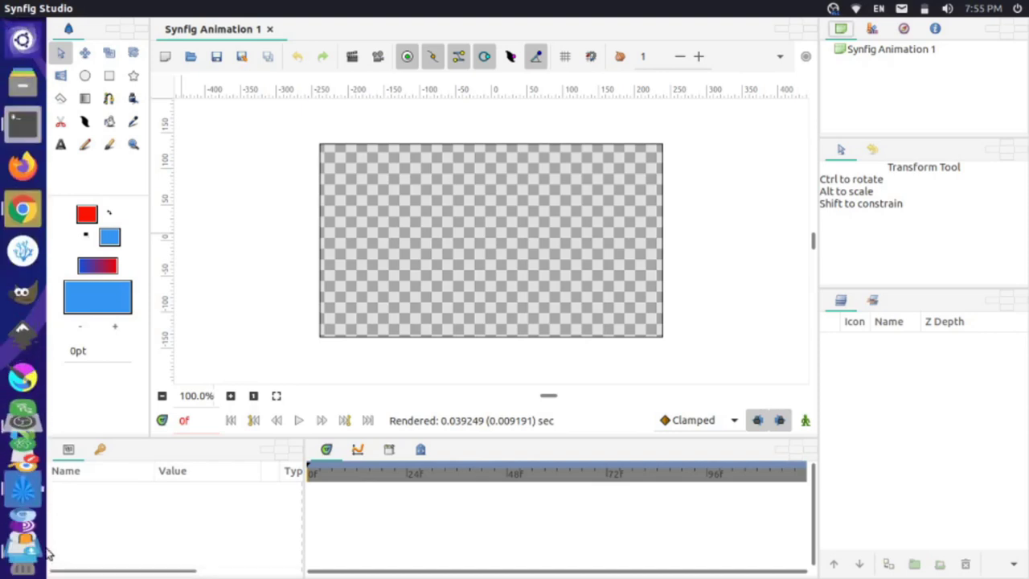
pyautogui.rightClick(27, 418)
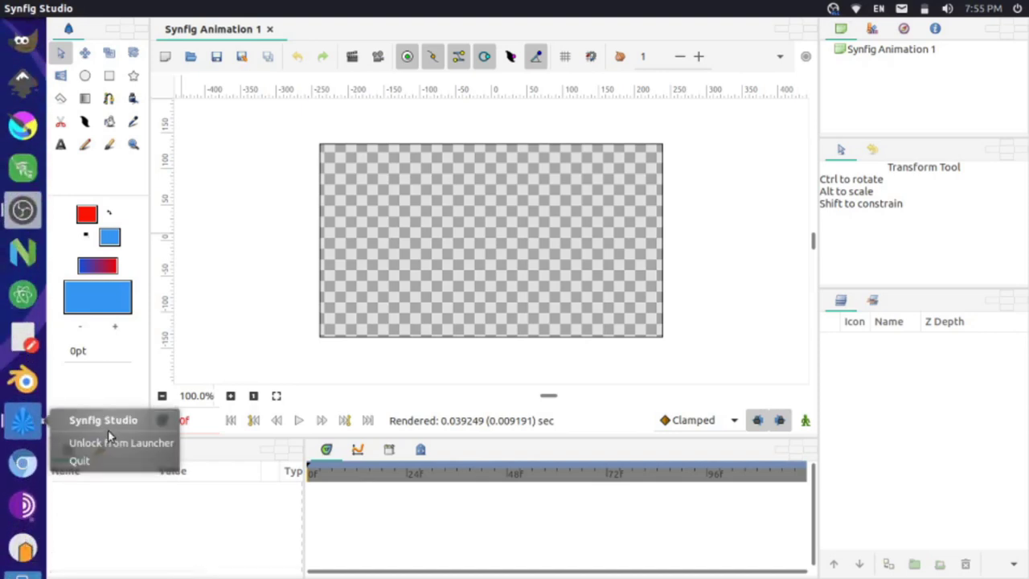
pyautogui.click(267, 201)
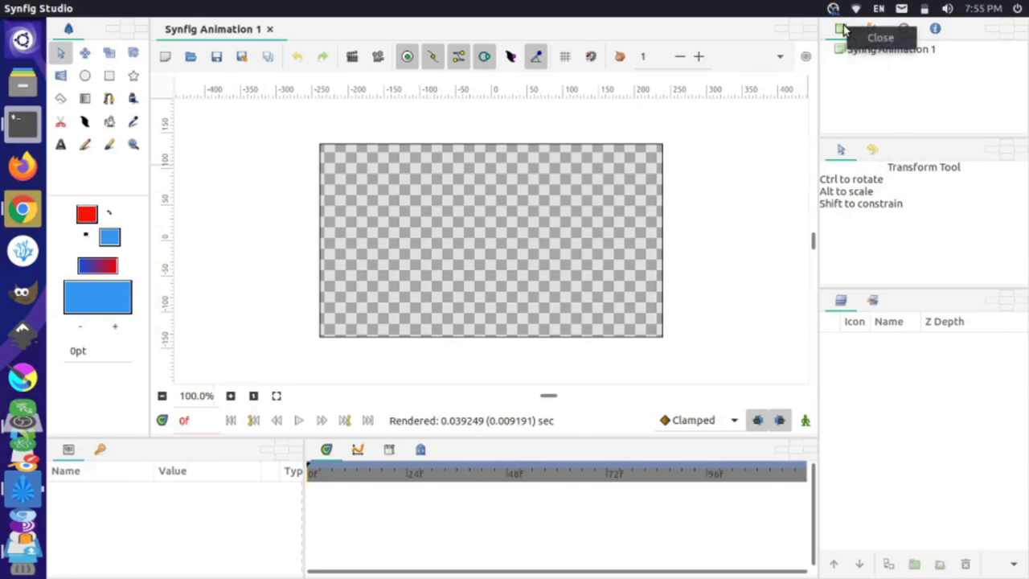
# Step: Close the Canvas Browser, Palette, Navigator and Info panels, leaving the Window menu unchanged
pyautogui.click(880, 38)
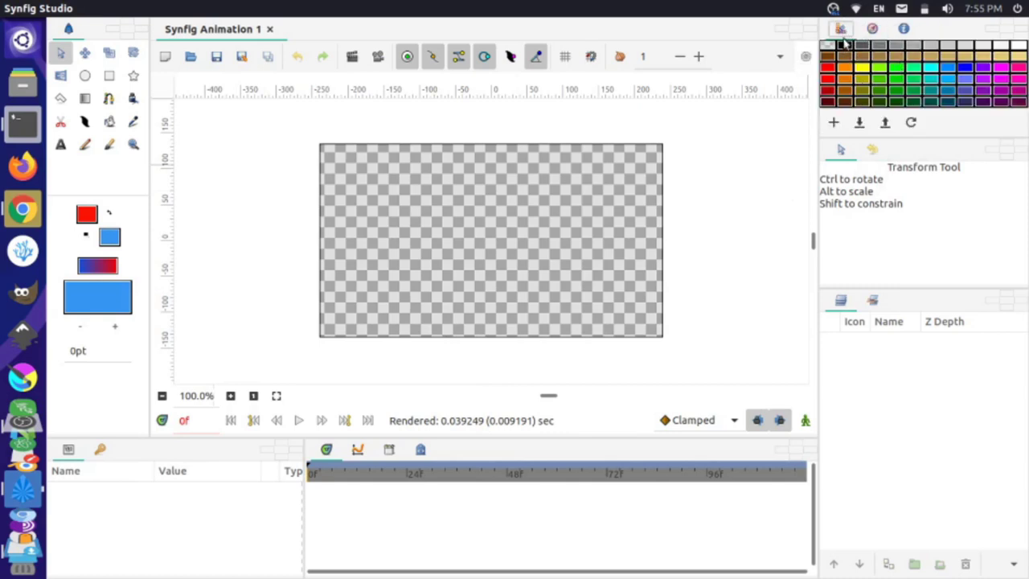
pyautogui.click(856, 40)
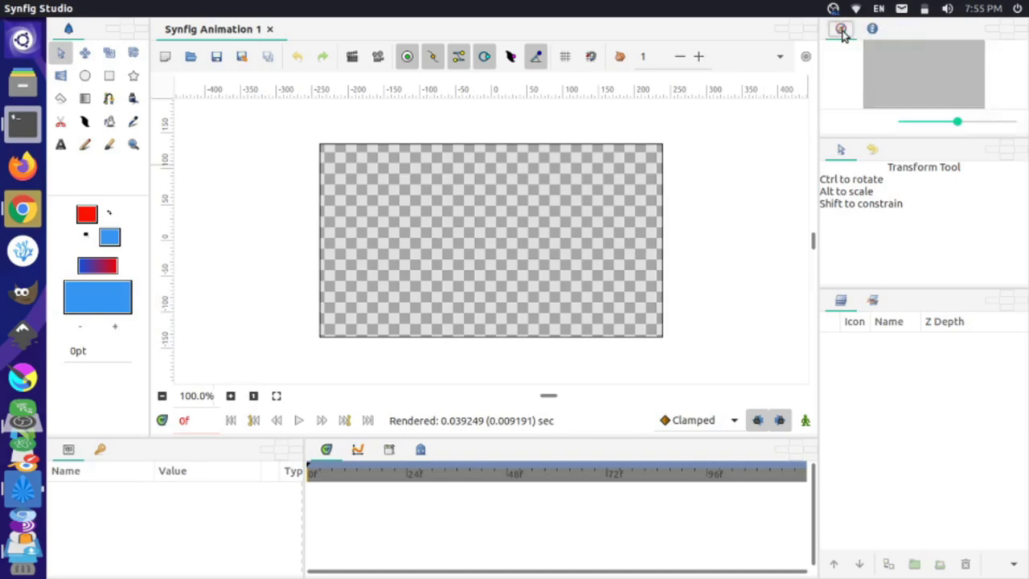
pyautogui.click(856, 40)
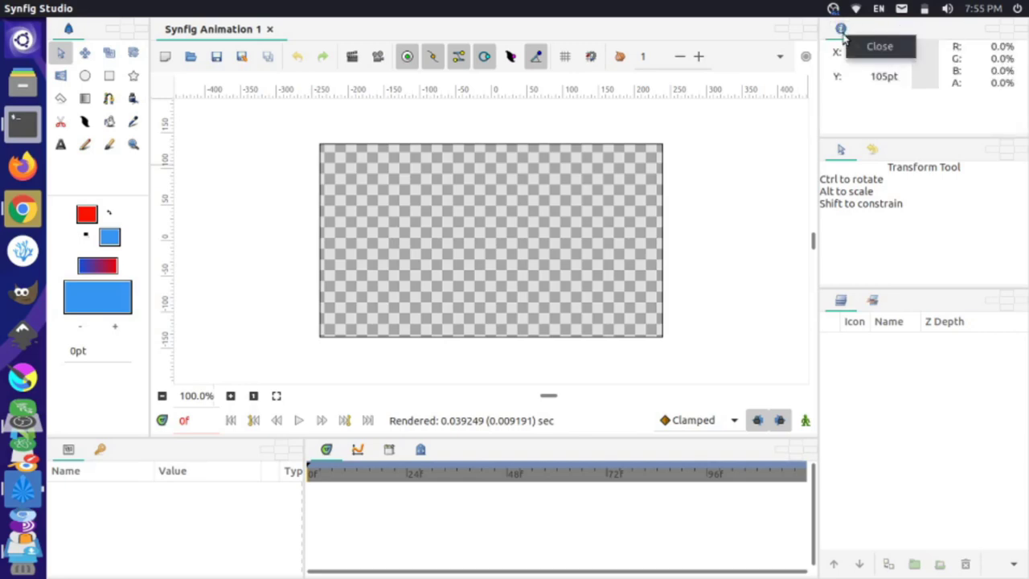
pyautogui.click(868, 45)
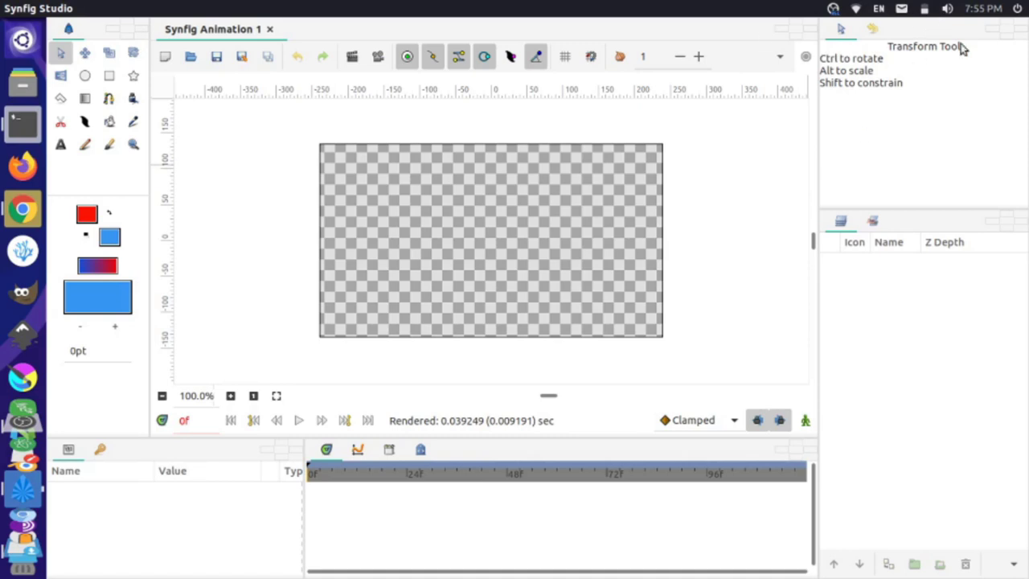
pyautogui.moveTo(378, 6)
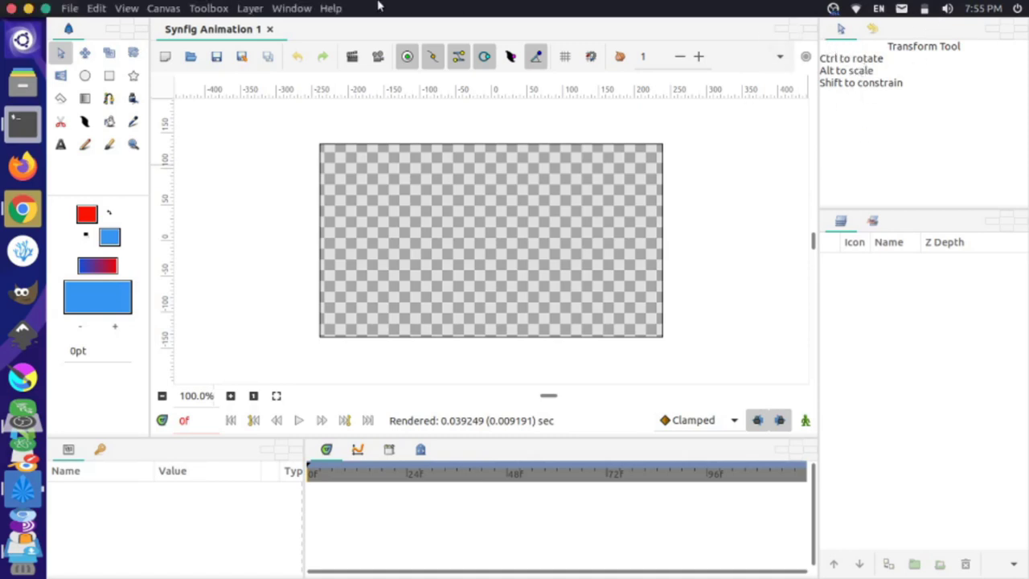
pyautogui.click(293, 8)
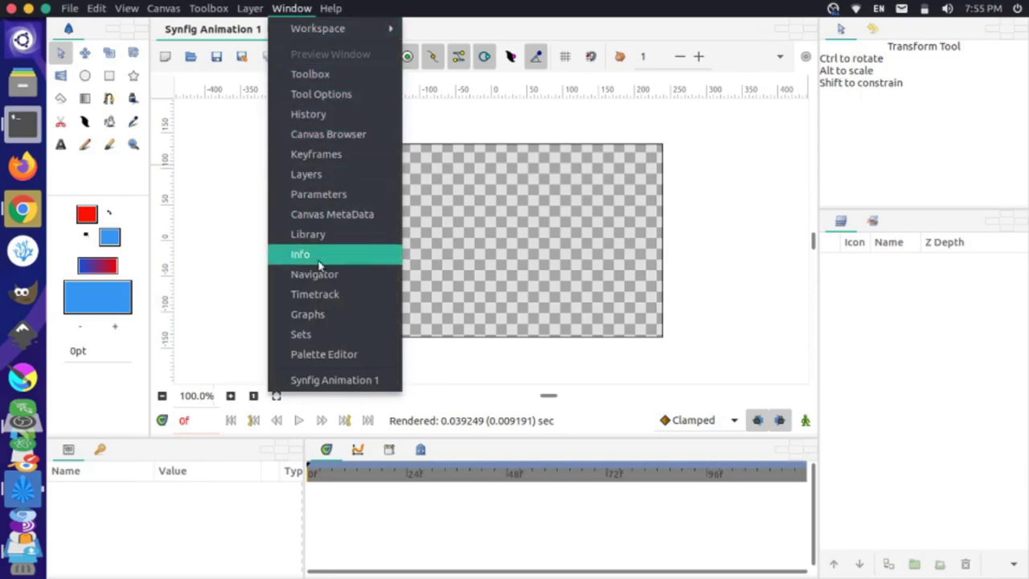
pyautogui.click(776, 156)
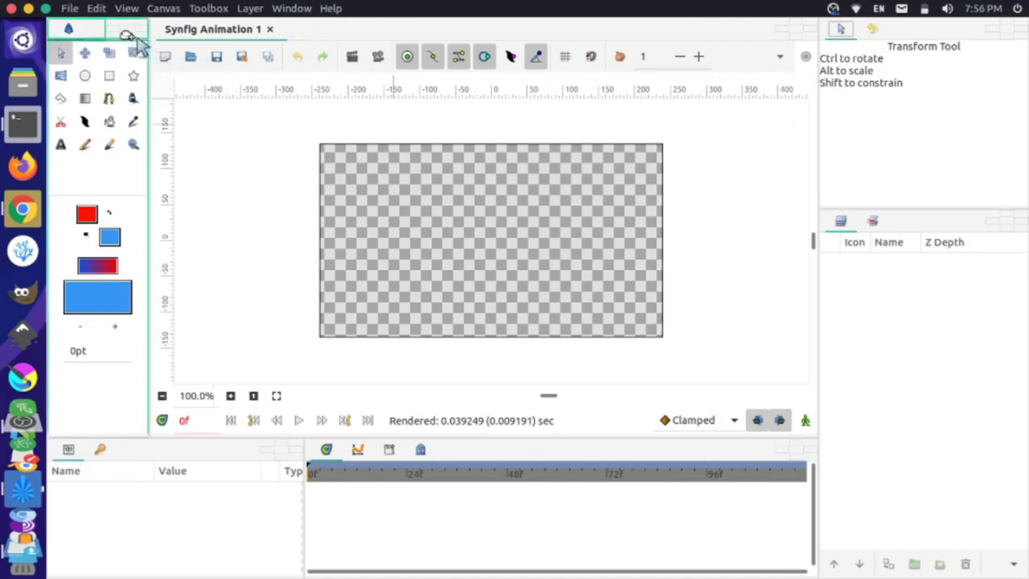
# Step: Enlarge the toolbox to show every tool and swatch, then try SmoothMove, Scale, Rotate and Transform
pyautogui.moveTo(103, 30); pyautogui.dragTo(130, 42)
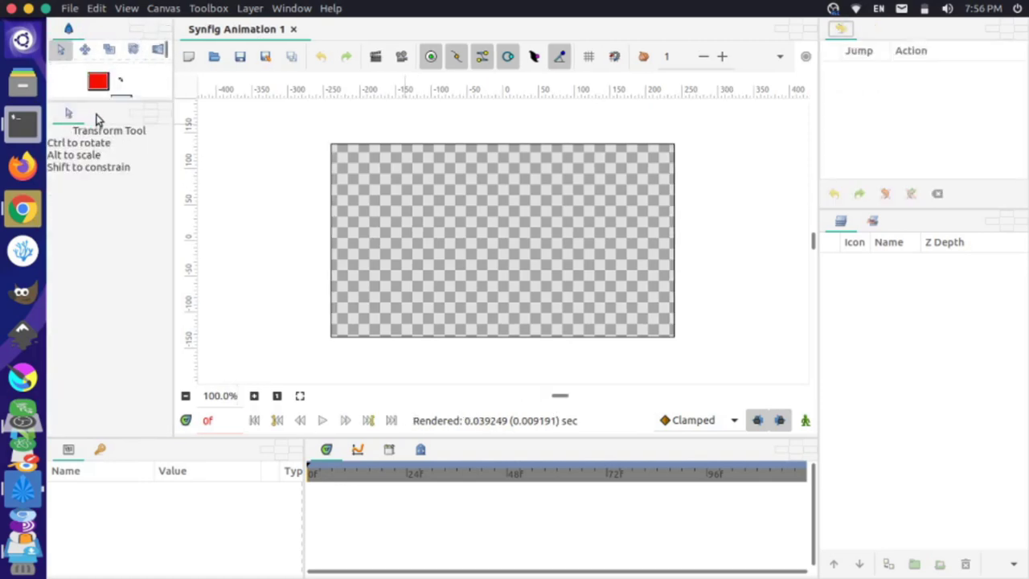
pyautogui.moveTo(107, 105); pyautogui.dragTo(104, 343)
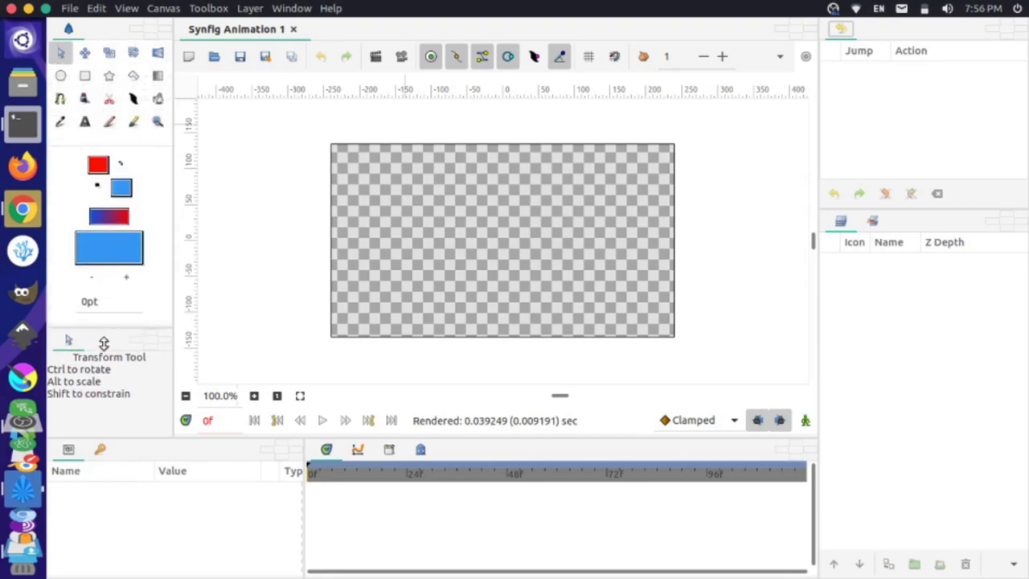
pyautogui.click(84, 52)
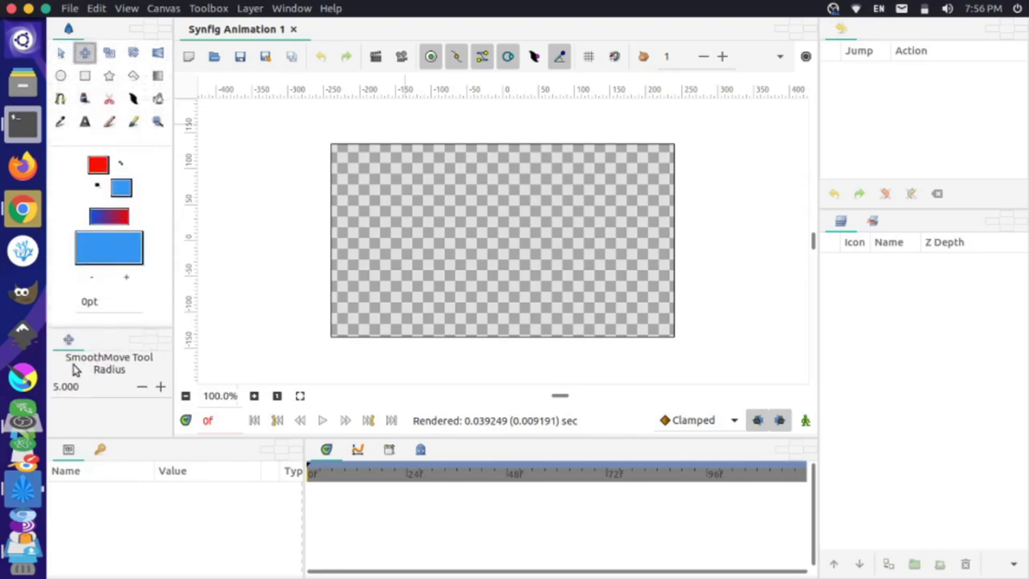
pyautogui.click(109, 53)
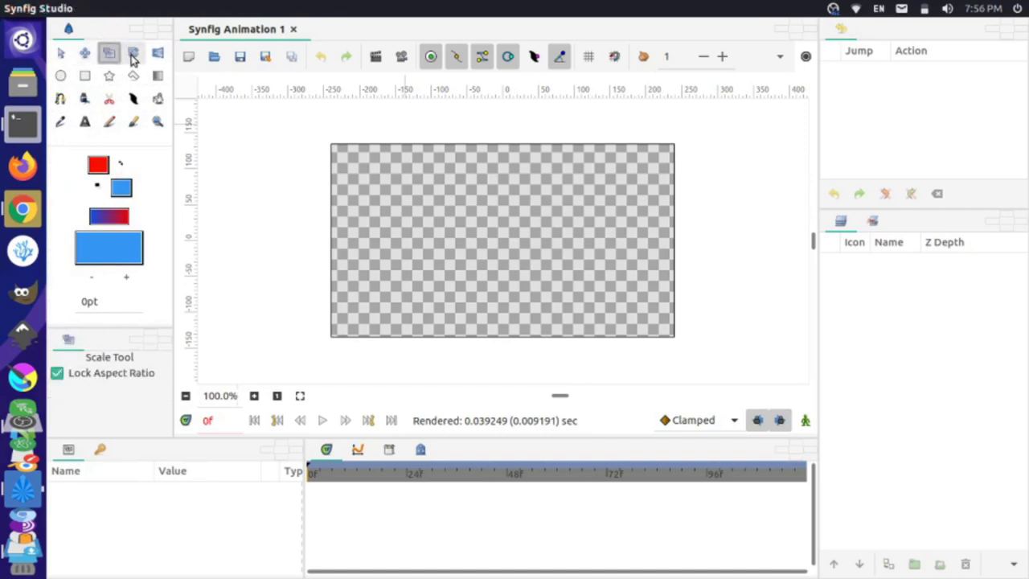
pyautogui.click(133, 53)
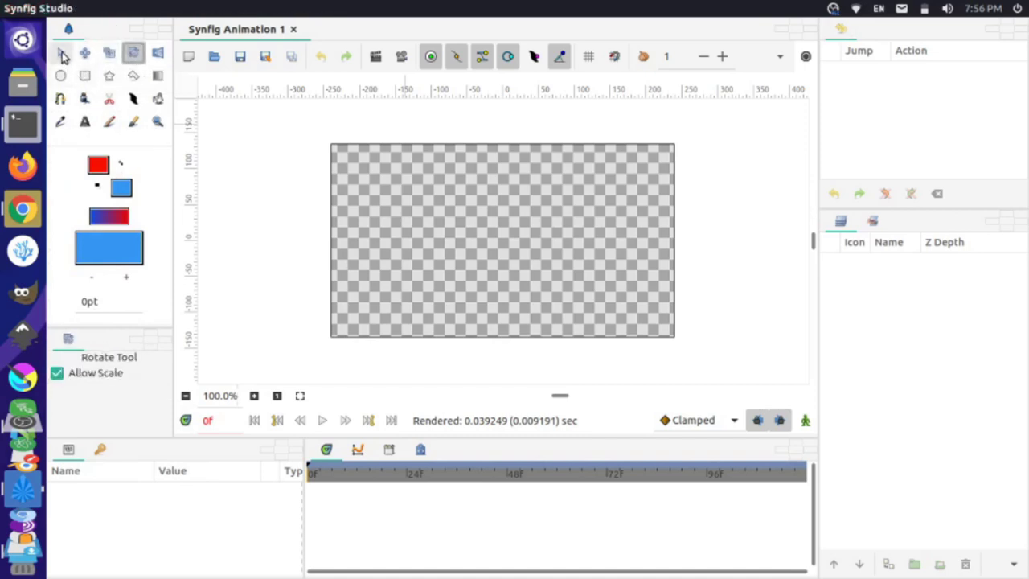
pyautogui.click(60, 53)
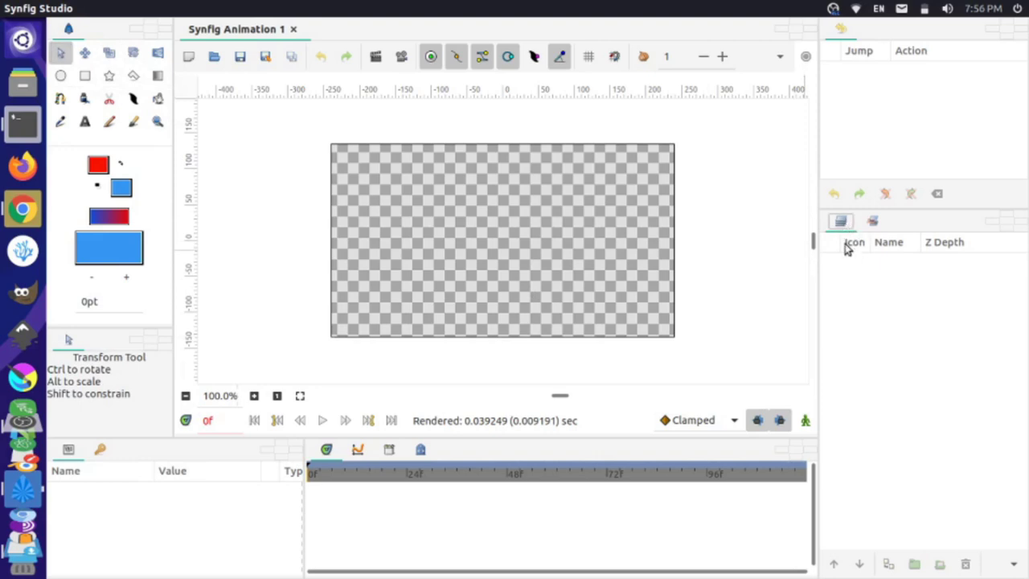
pyautogui.click(874, 226)
pyautogui.click(850, 230)
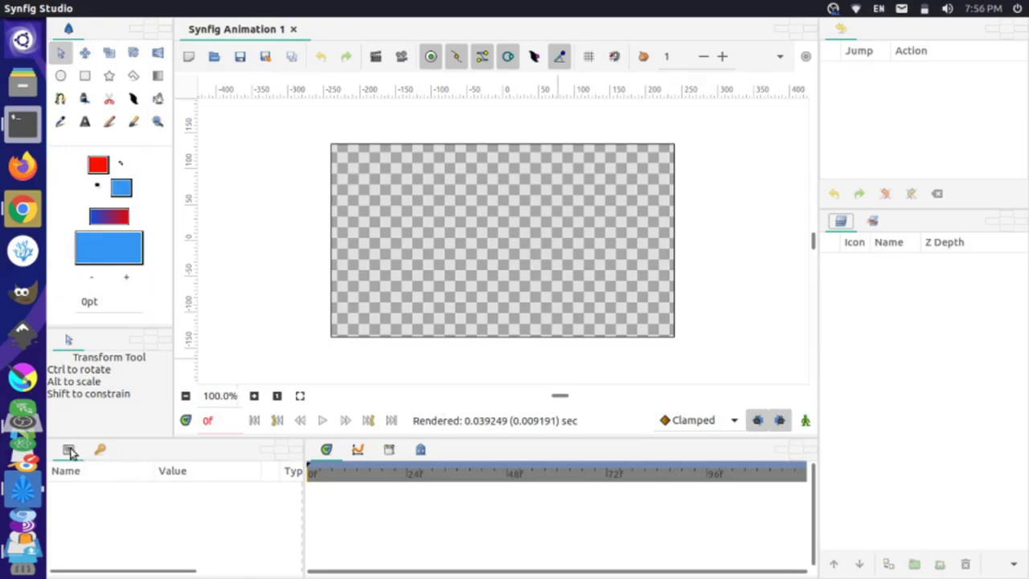
# Step: Move the Keyframes panel to the first position in the right column
pyautogui.moveTo(70, 452); pyautogui.dragTo(907, 225)
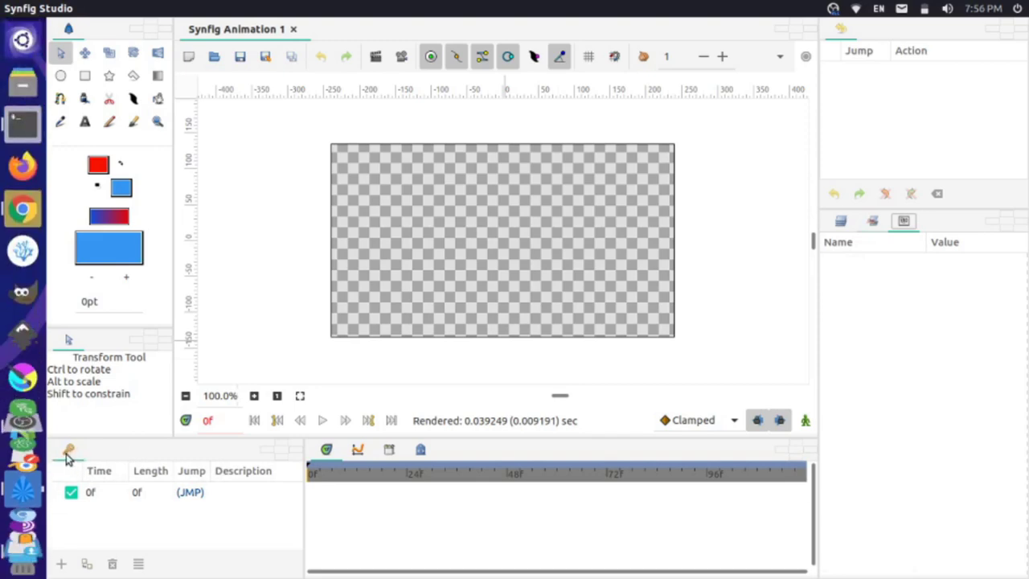
pyautogui.moveTo(68, 452); pyautogui.dragTo(836, 229)
pyautogui.moveTo(903, 223); pyautogui.dragTo(838, 222)
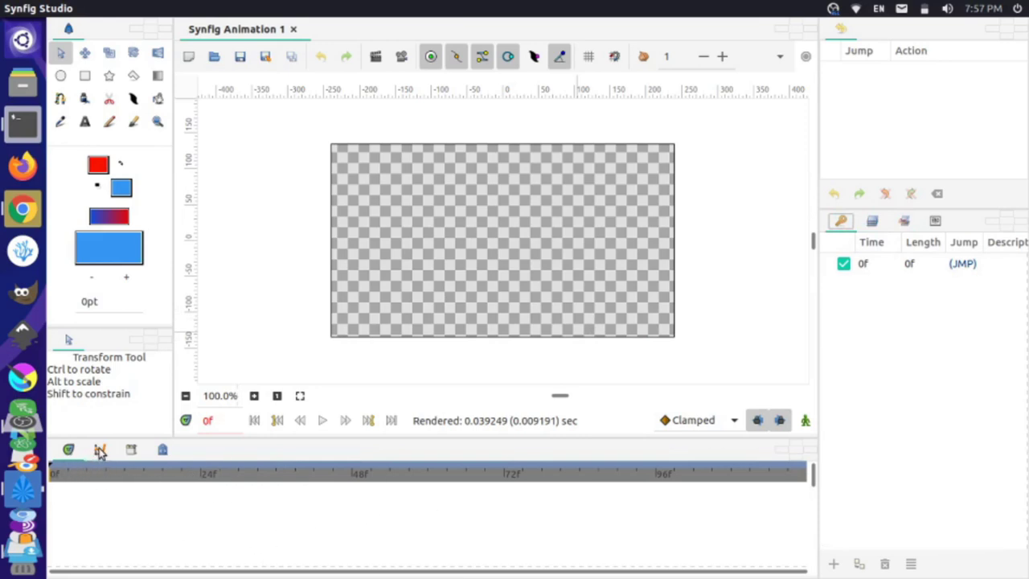
# Step: Close the Library and Canvas MetaData panels and set the current time to frame 11
pyautogui.click(100, 451)
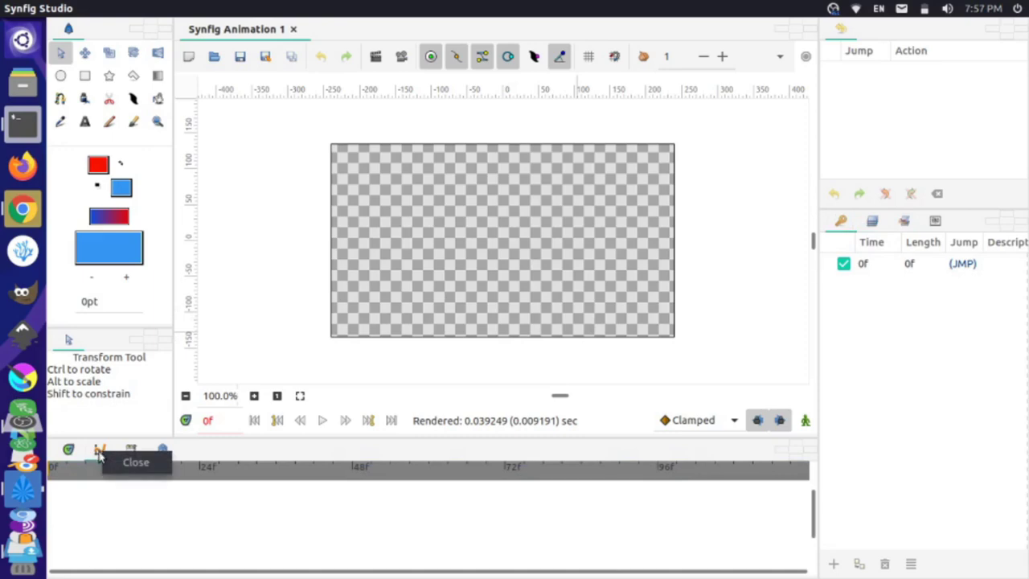
pyautogui.click(131, 452)
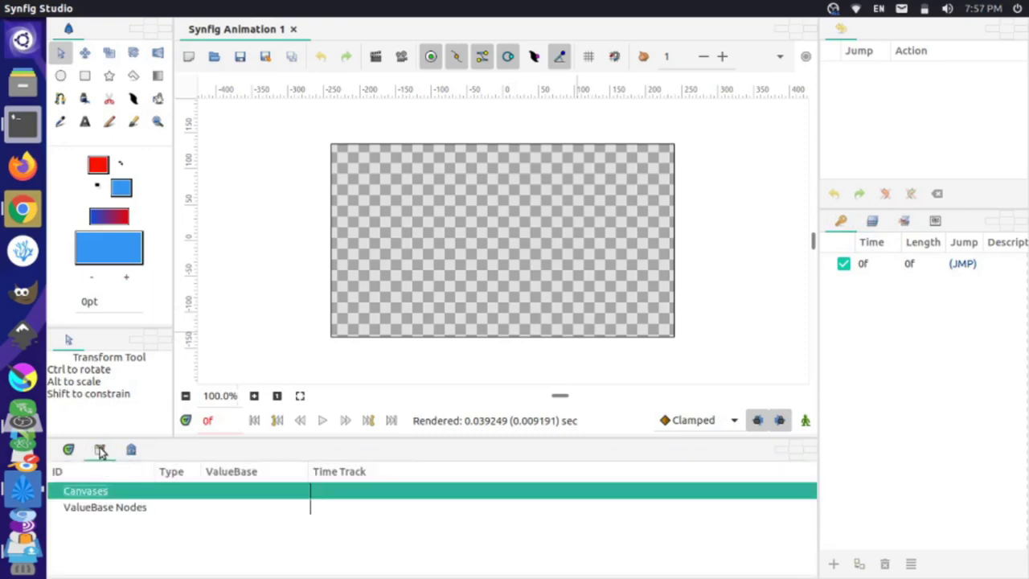
pyautogui.click(141, 455)
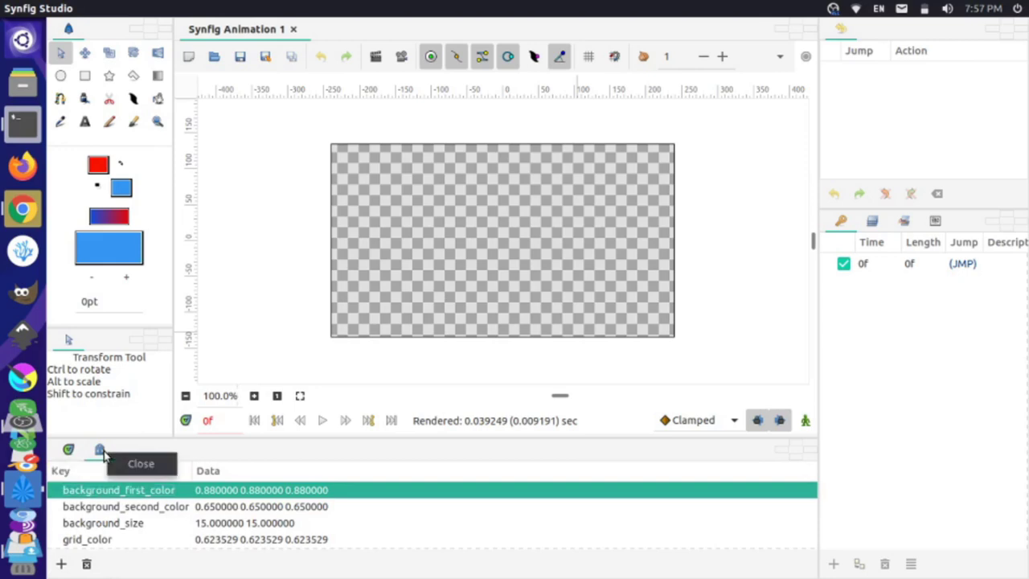
pyautogui.click(137, 456)
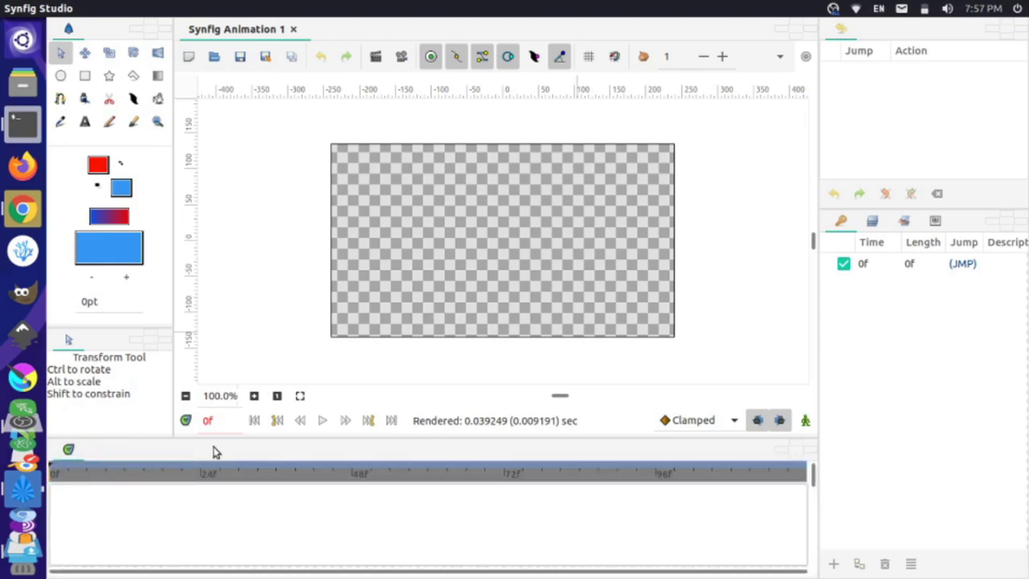
pyautogui.moveTo(95, 480); pyautogui.dragTo(118, 475)
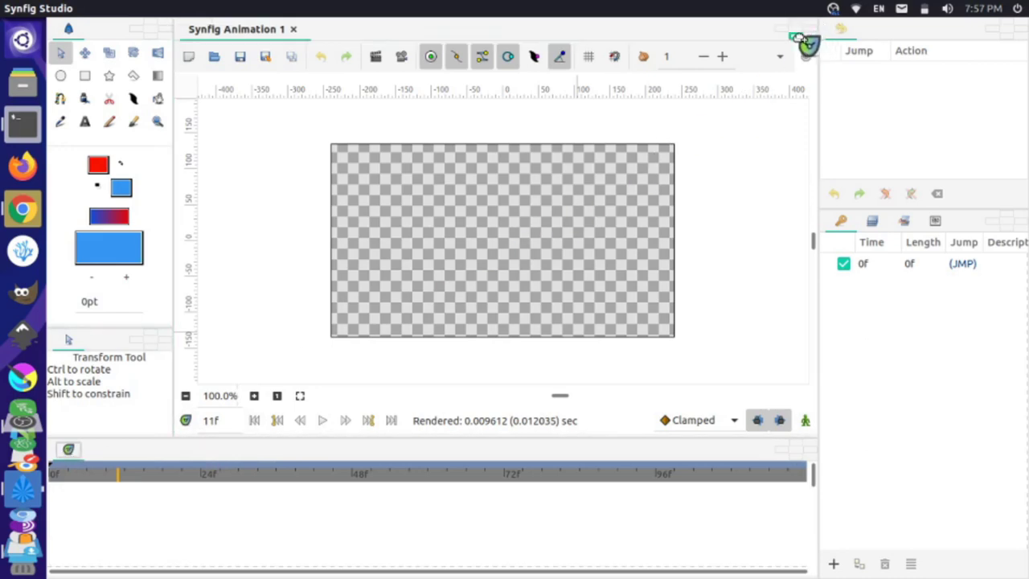
# Step: Place the timeline beneath a taller canvas and close the History panel
pyautogui.moveTo(795, 36); pyautogui.dragTo(797, 34)
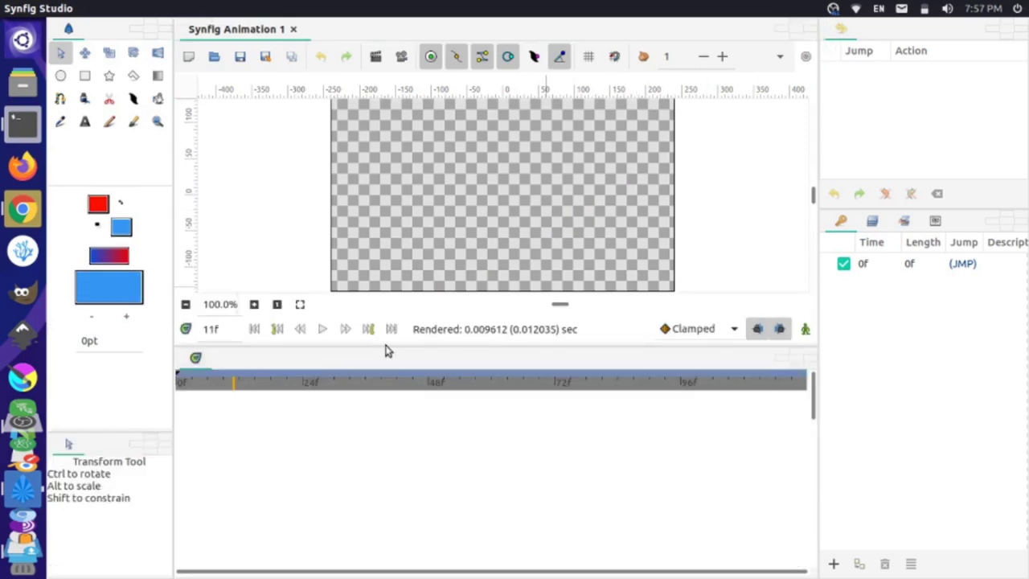
pyautogui.moveTo(403, 348); pyautogui.dragTo(389, 537)
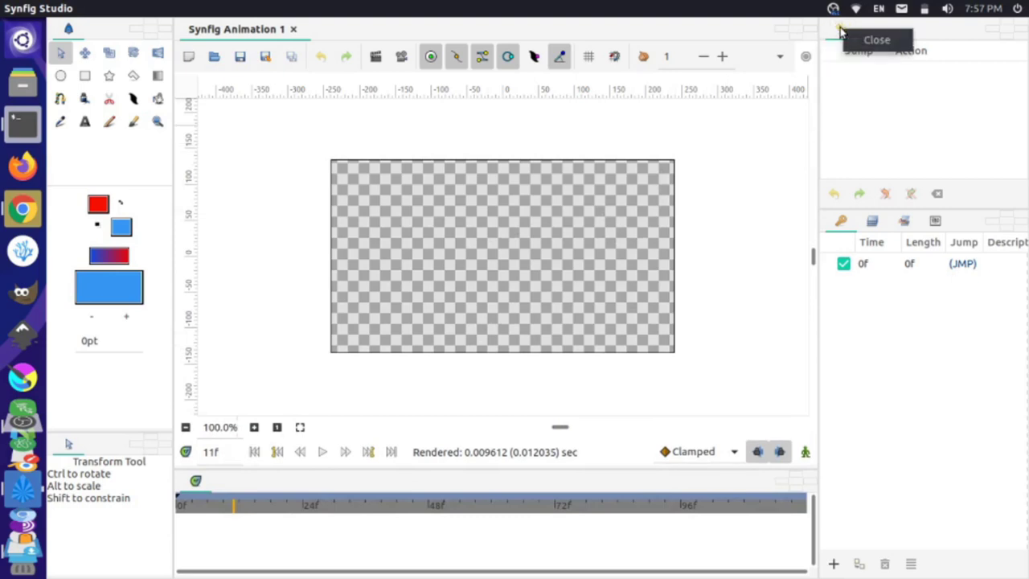
pyautogui.moveTo(867, 45); pyautogui.dragTo(838, 149)
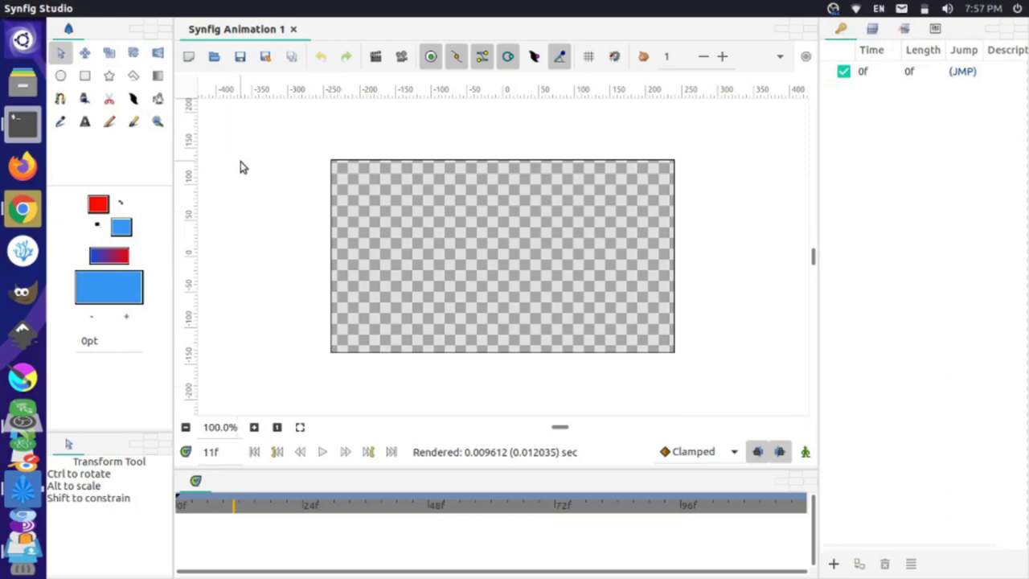
pyautogui.moveTo(103, 3)
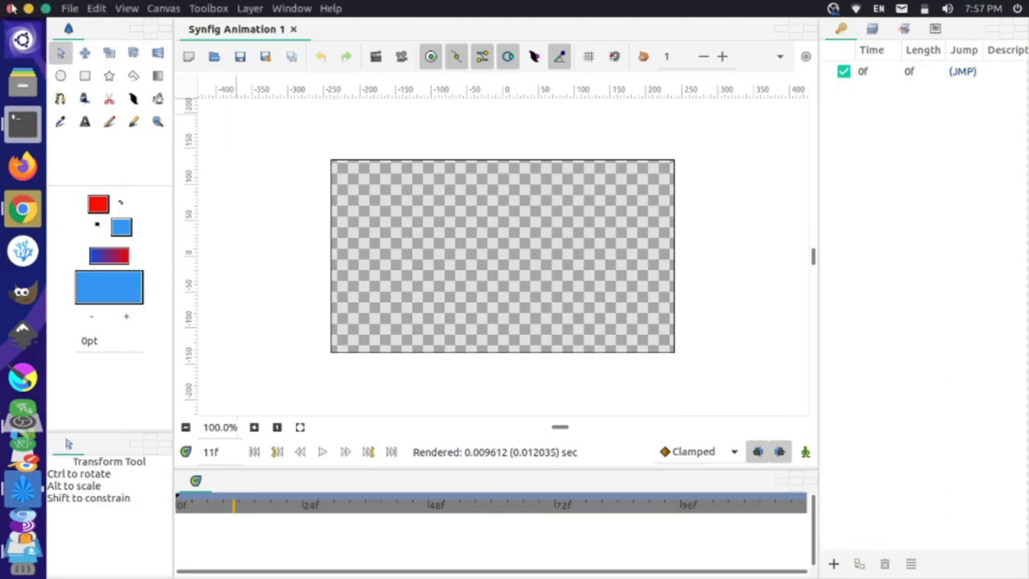
# Step: Close Synfig Studio and relaunch it from its dock icon
pyautogui.click(11, 8)
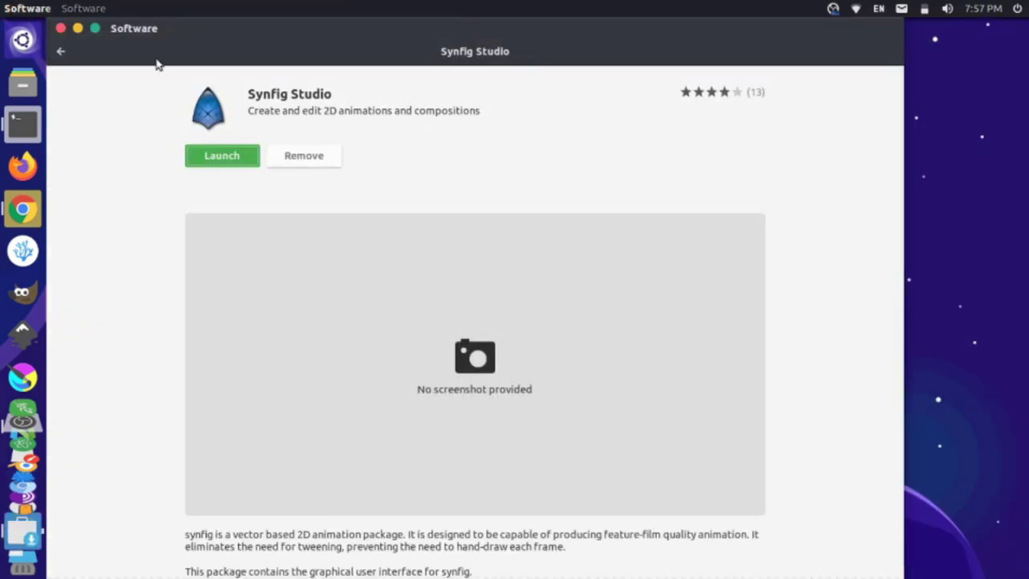
pyautogui.scroll(-5, 30, 416)
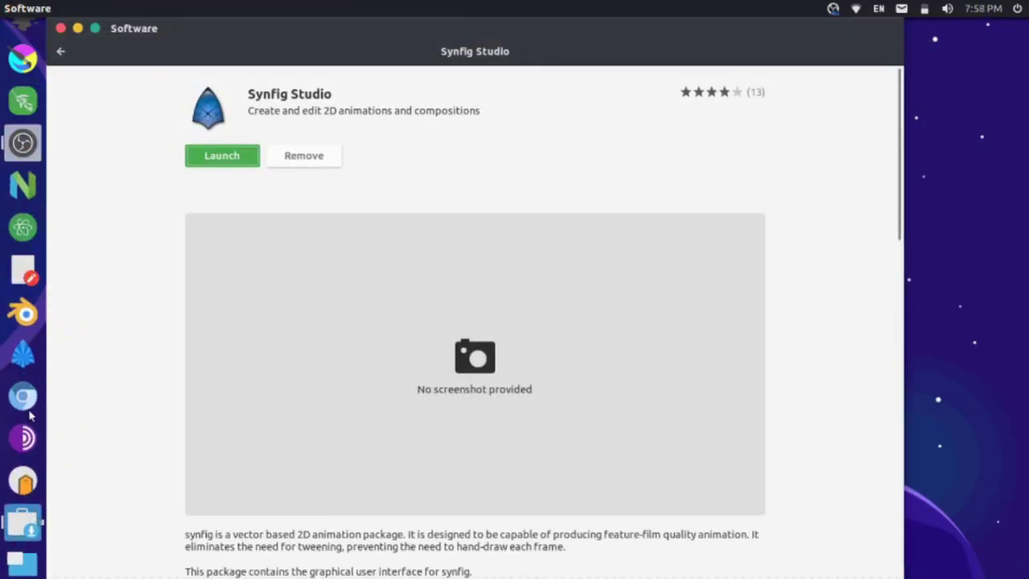
pyautogui.click(24, 361)
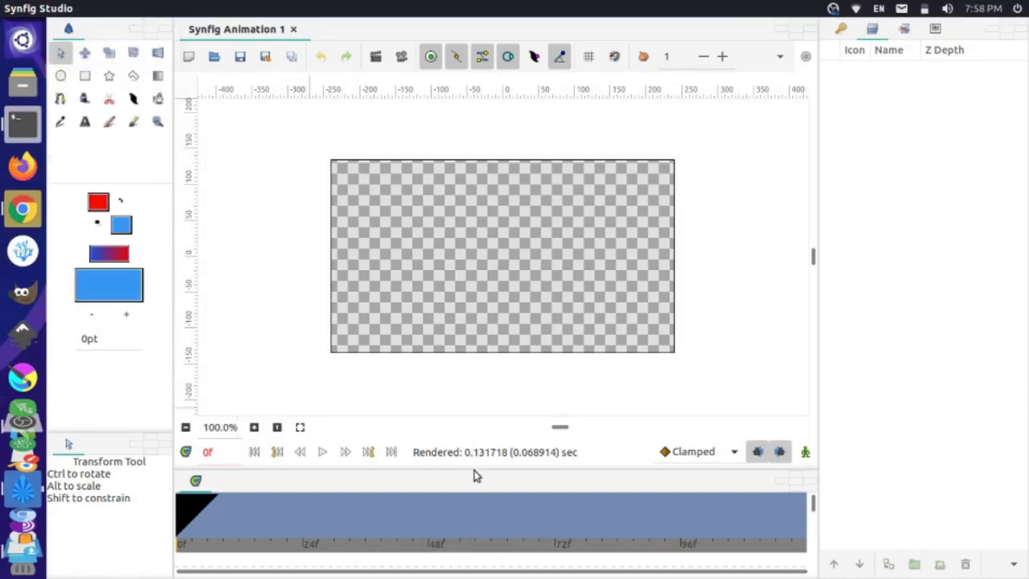
# Step: Enlarge the timeline pane and select the 0f keyframe in the Keyframes list
pyautogui.moveTo(473, 473); pyautogui.dragTo(472, 538)
pyautogui.click(841, 30)
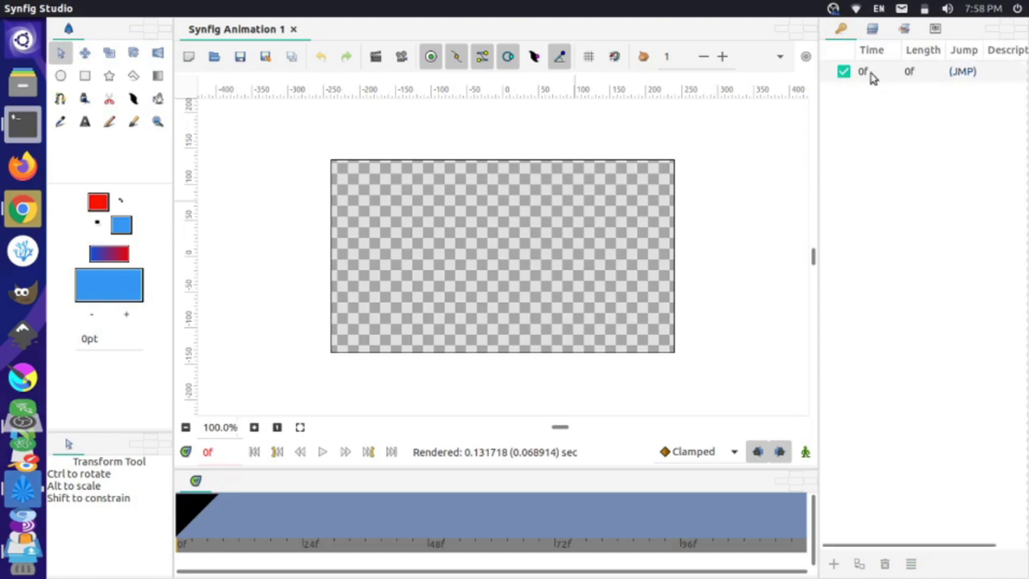
pyautogui.click(969, 71)
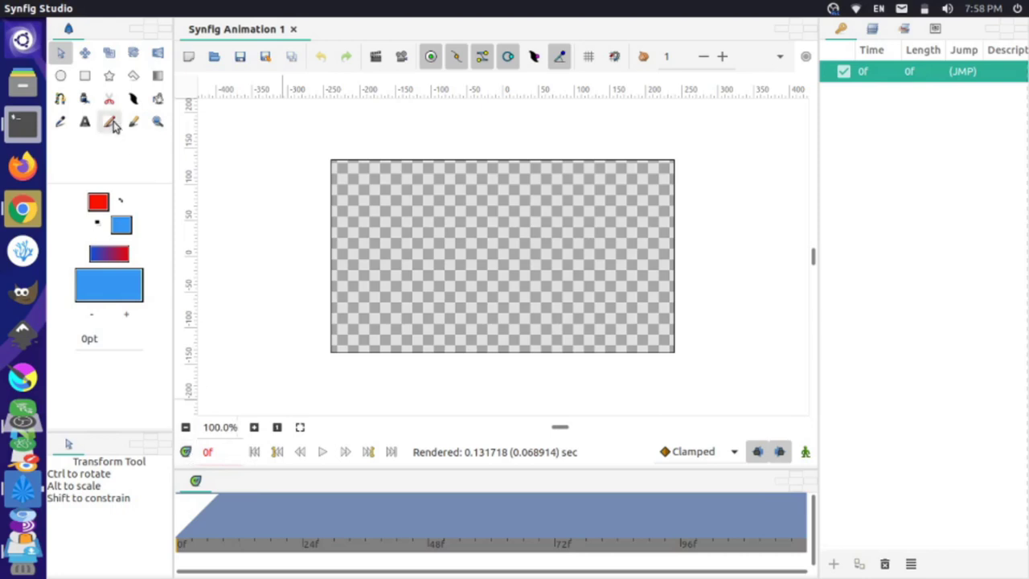
# Step: Draw a blue square near the canvas centre with the Rectangle tool at 0f
pyautogui.click(61, 75)
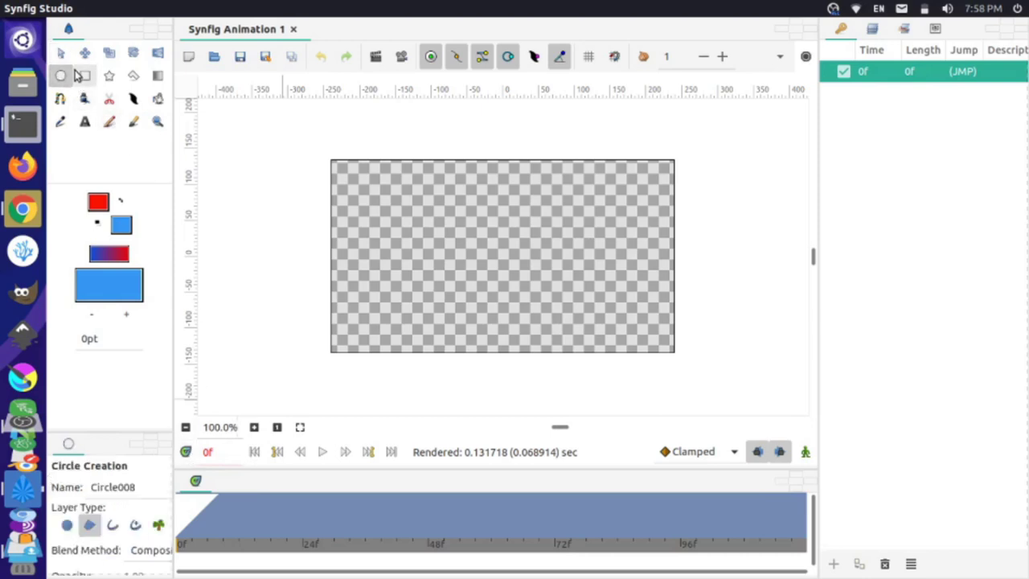
pyautogui.click(84, 76)
pyautogui.moveTo(350, 198); pyautogui.dragTo(434, 280)
pyautogui.moveTo(122, 431); pyautogui.dragTo(121, 370)
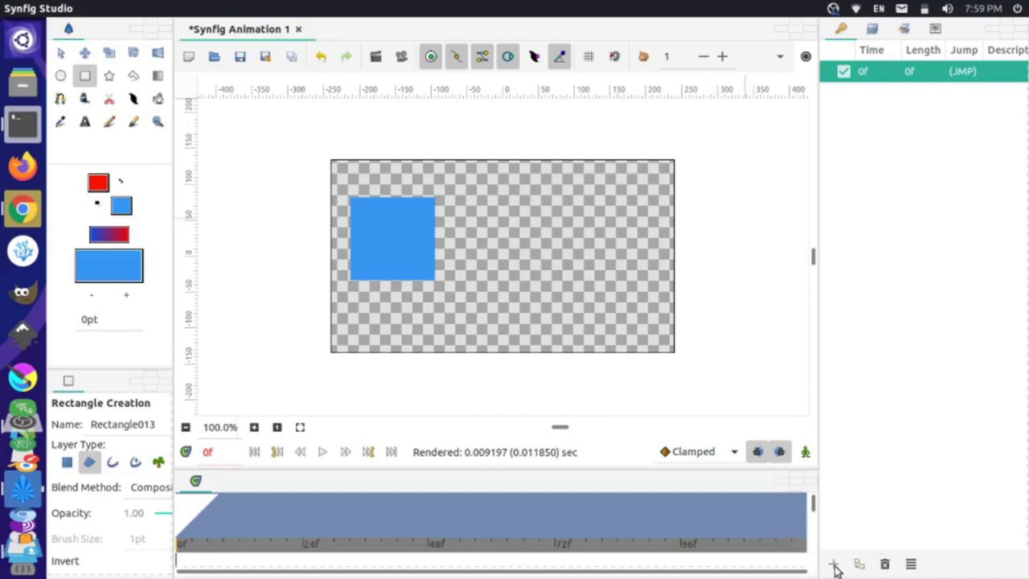
# Step: Add a keyframe at frame 24 and select it in the timeline
pyautogui.moveTo(190, 550); pyautogui.dragTo(302, 552)
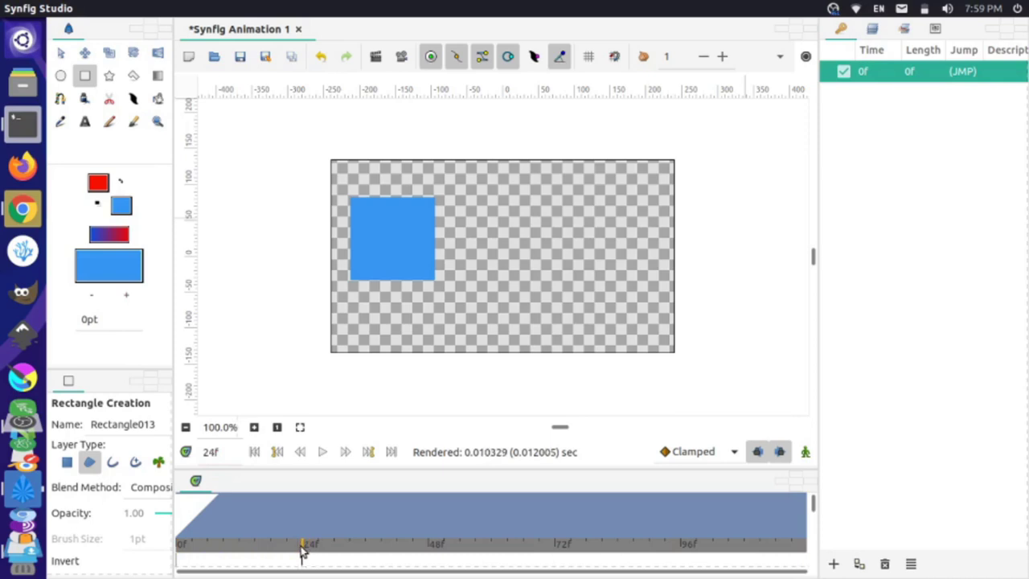
pyautogui.click(834, 566)
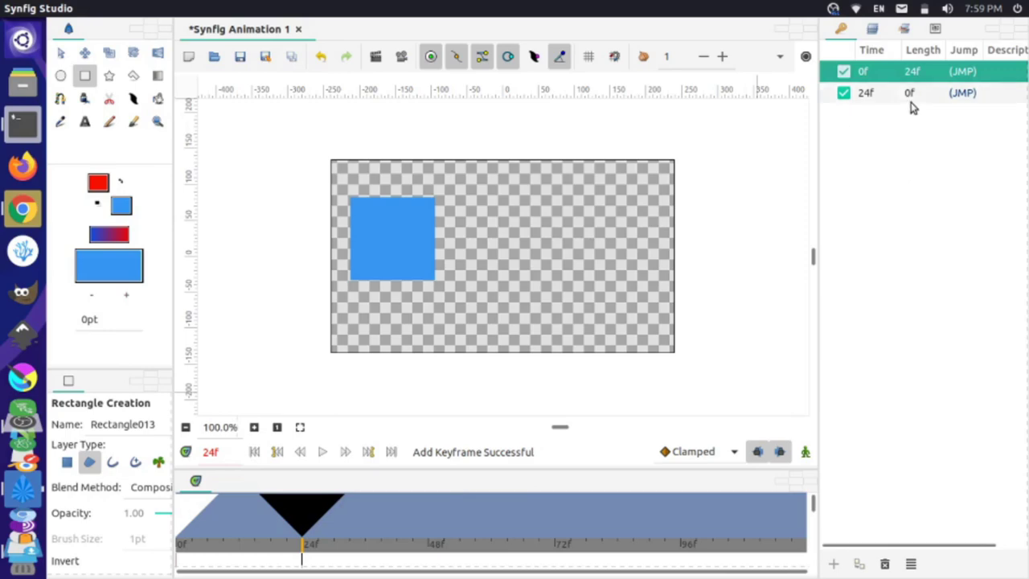
pyautogui.click(307, 518)
pyautogui.moveTo(178, 515); pyautogui.dragTo(192, 514)
pyautogui.click(294, 506)
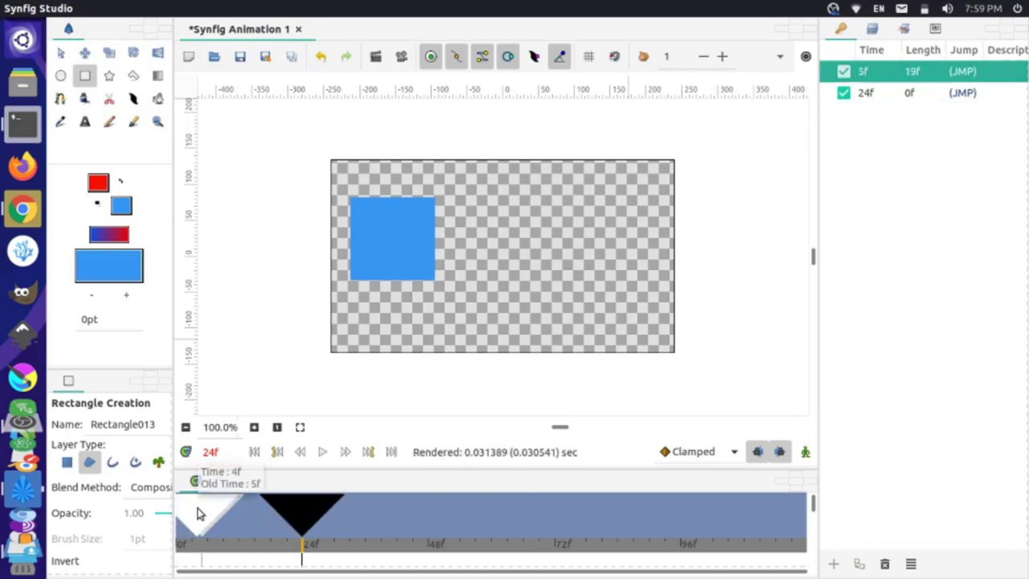
pyautogui.click(294, 507)
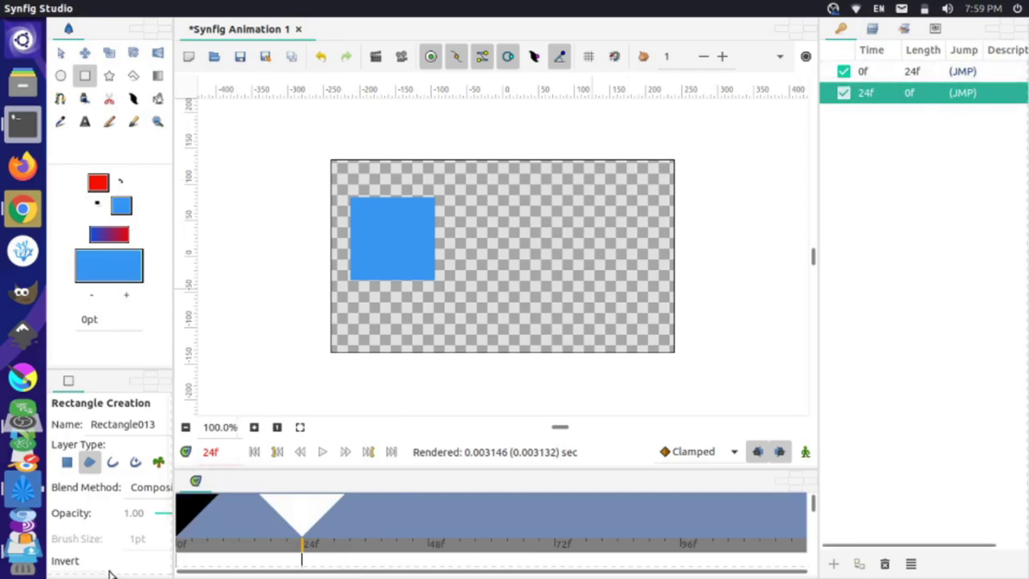
# Step: Jump between the 0f and 24f keyframes, ending at 0f
pyautogui.click(185, 511)
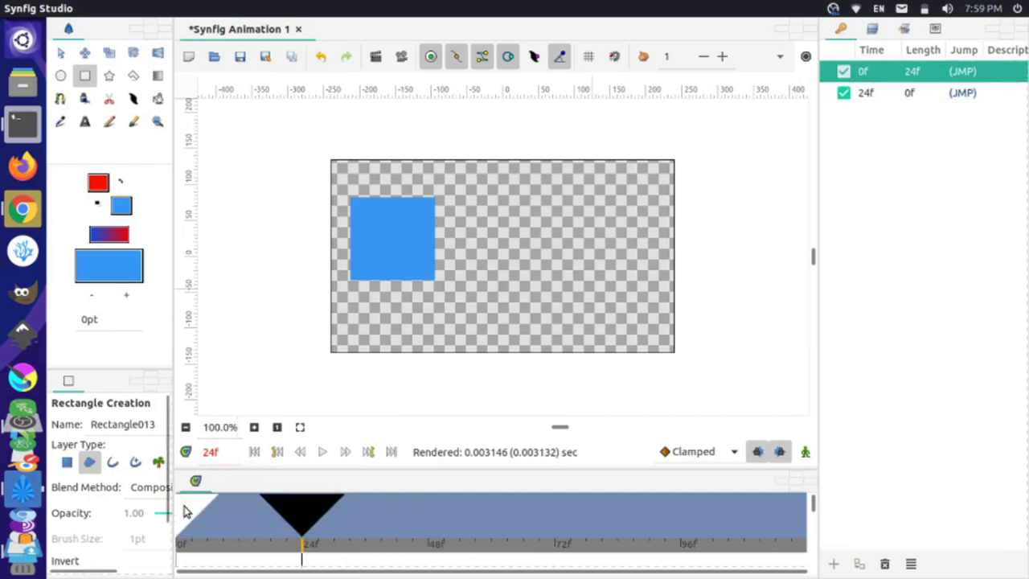
pyautogui.click(287, 508)
pyautogui.click(961, 75)
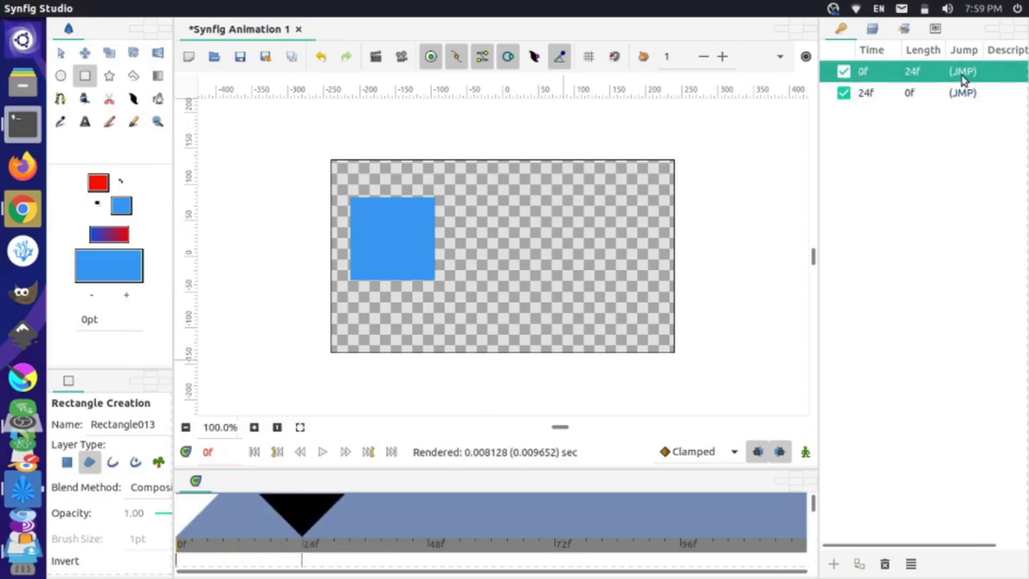
pyautogui.click(963, 94)
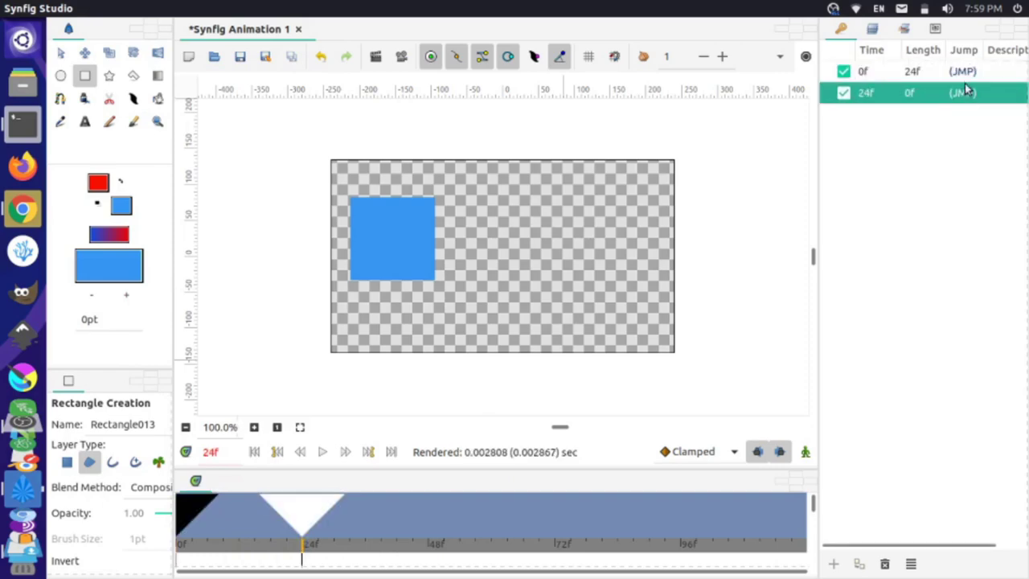
pyautogui.click(958, 74)
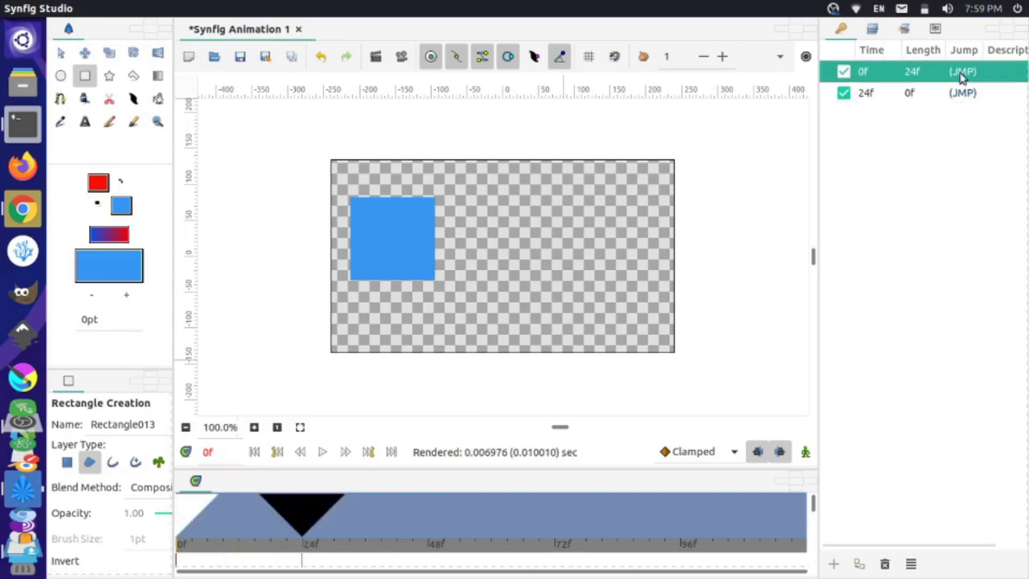
# Step: At 24f, enable animation mode and drag the blue square to the canvas's right side
pyautogui.click(963, 94)
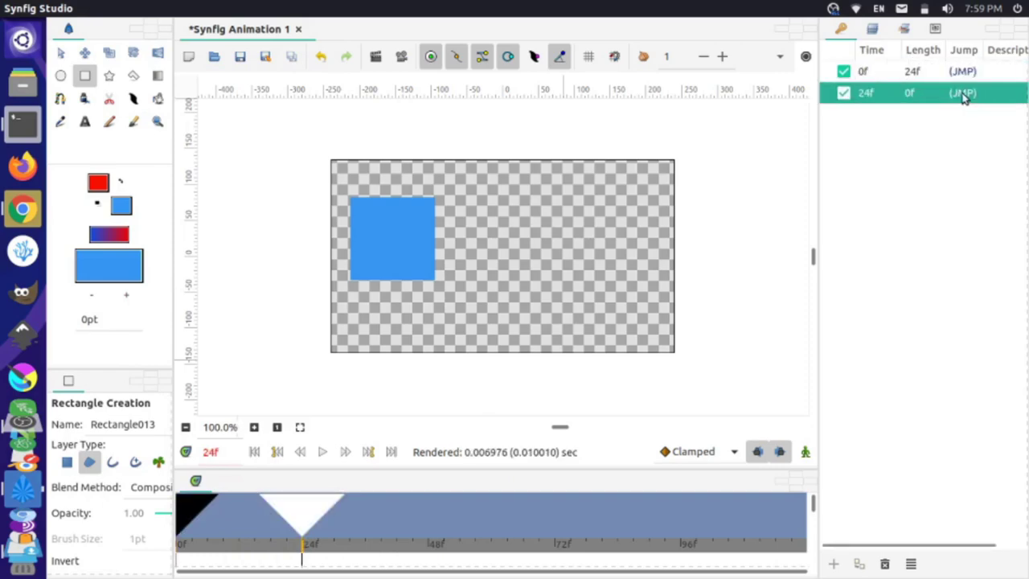
pyautogui.click(806, 452)
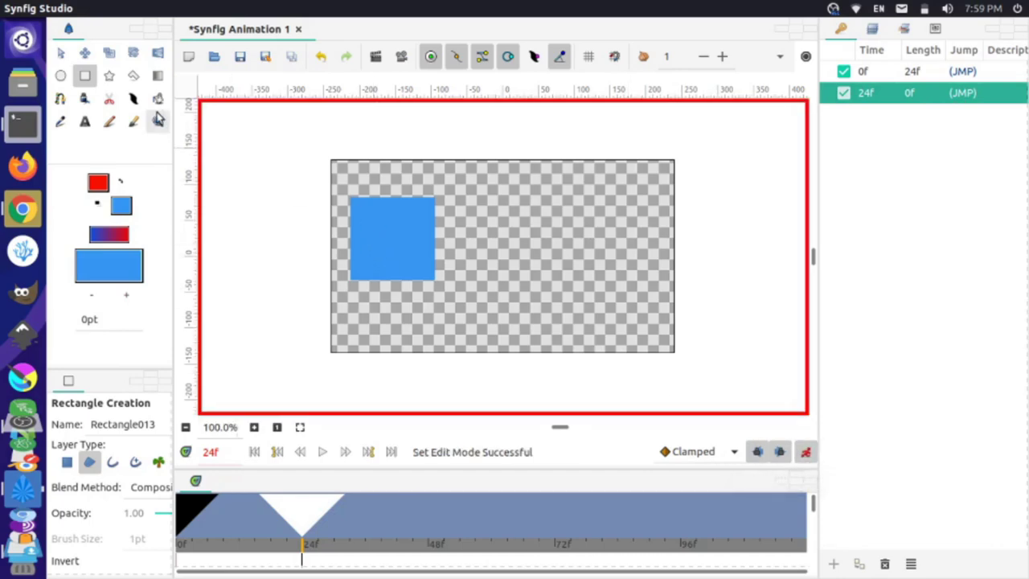
pyautogui.click(85, 53)
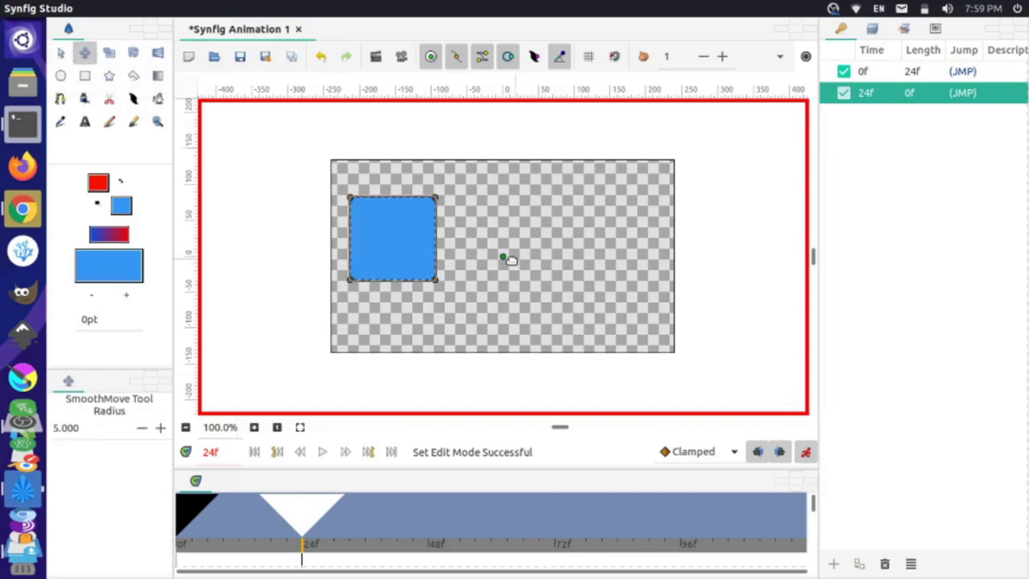
pyautogui.moveTo(502, 257); pyautogui.dragTo(726, 260)
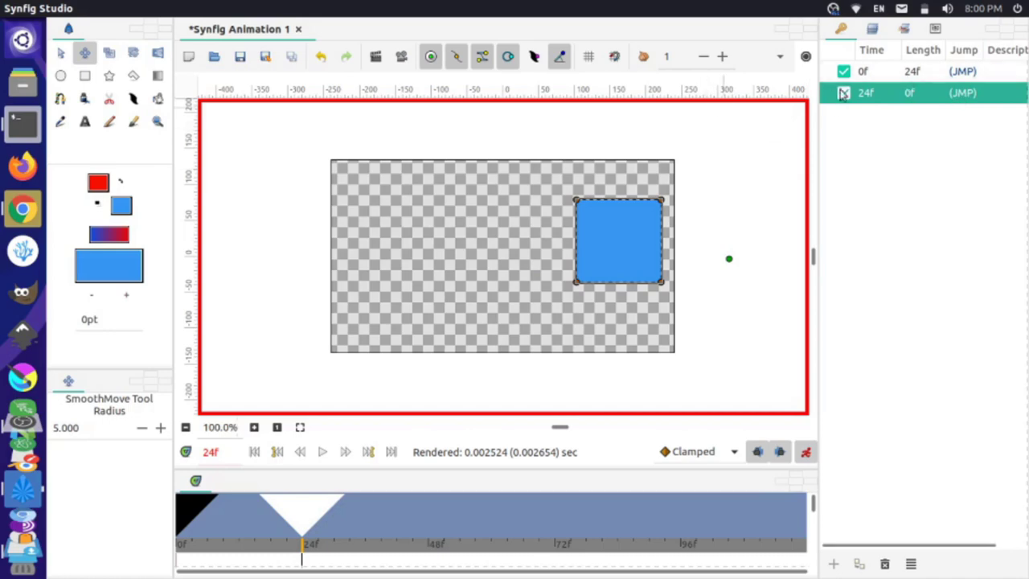
# Step: Rewind to frame 0 and play the animation to watch the square slide right
pyautogui.click(255, 453)
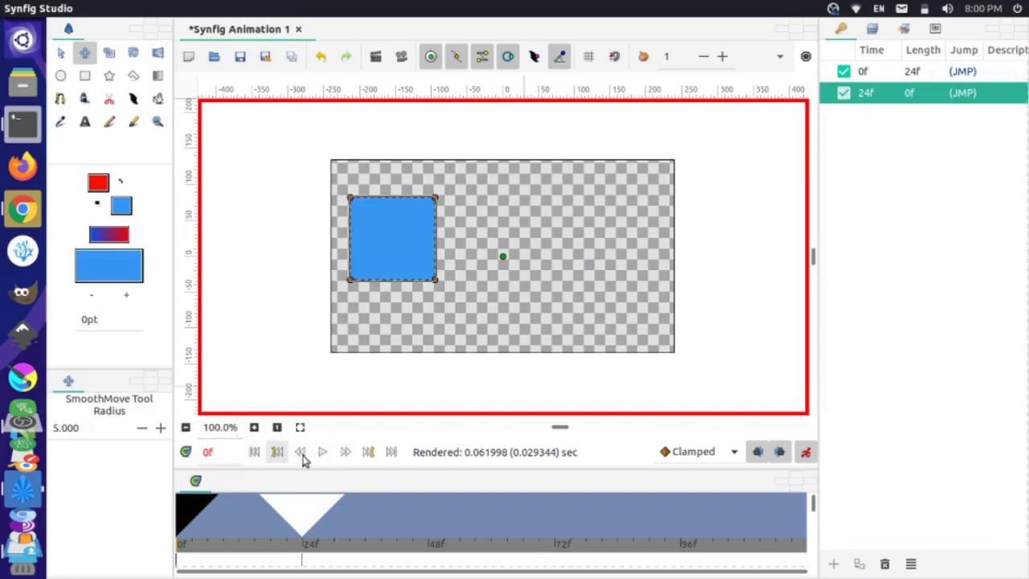
pyautogui.click(321, 455)
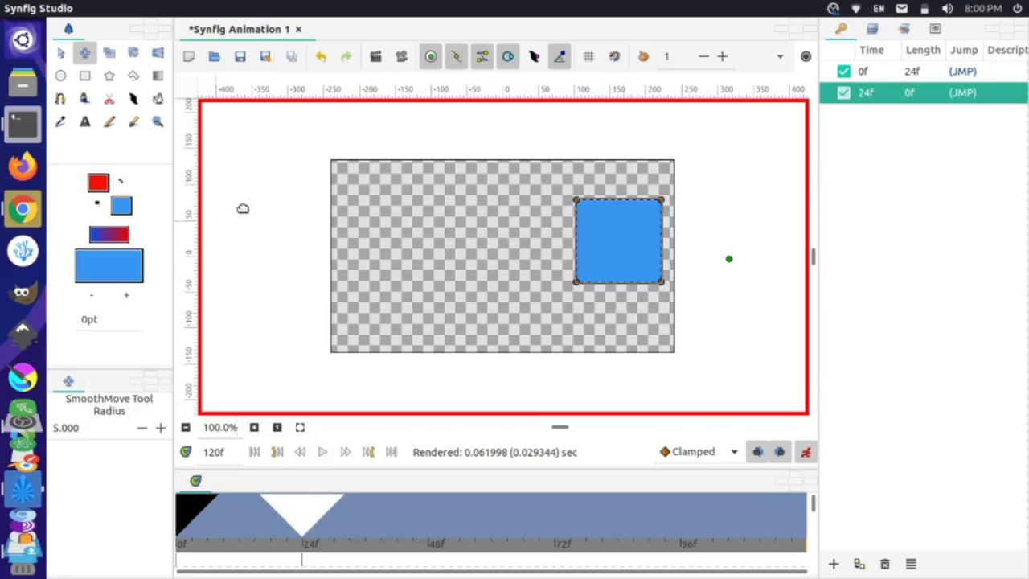
# Step: Draw a new blue region rectangle on the left of the canvas
pyautogui.click(85, 77)
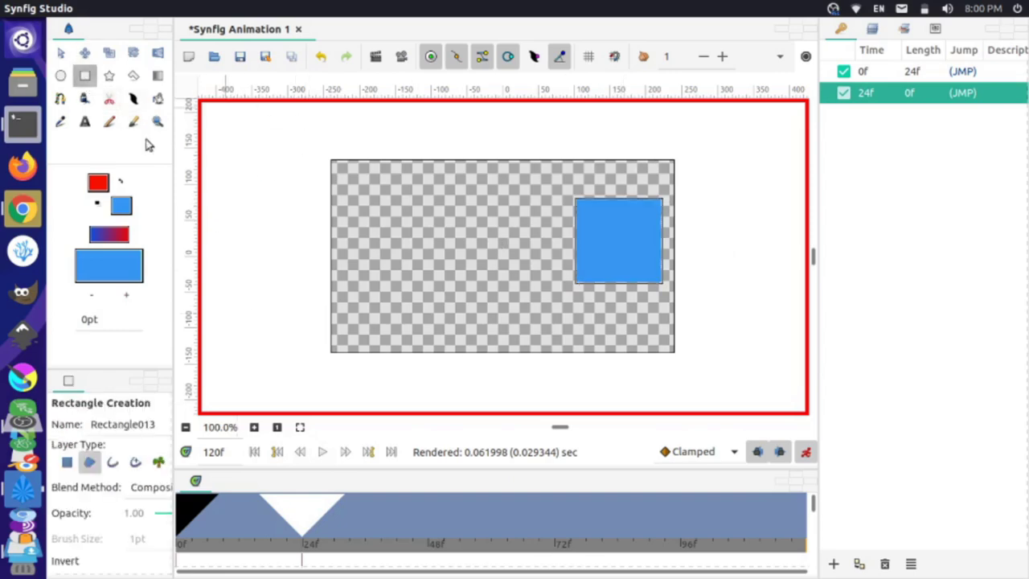
pyautogui.click(89, 465)
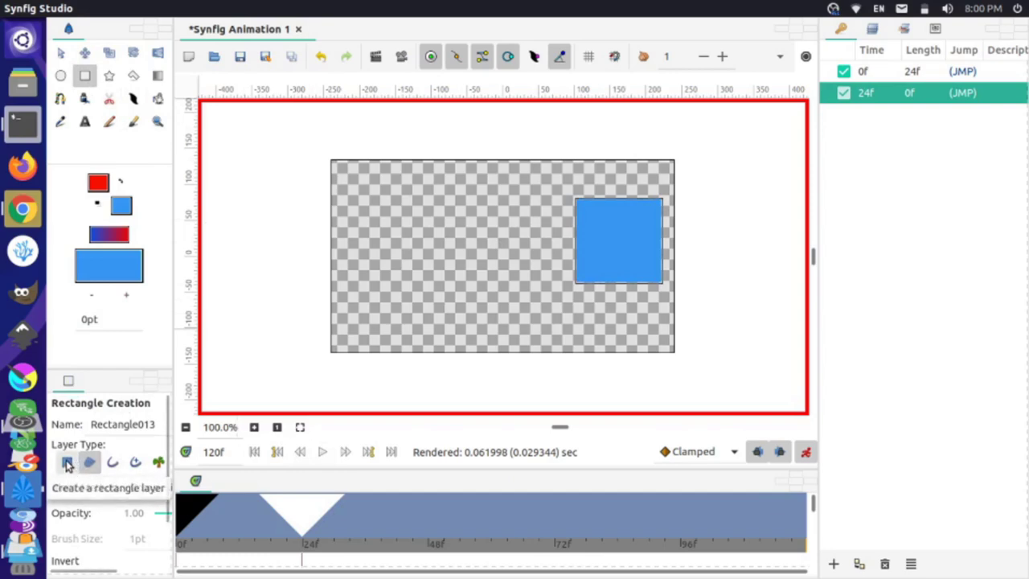
pyautogui.moveTo(350, 200); pyautogui.dragTo(393, 238)
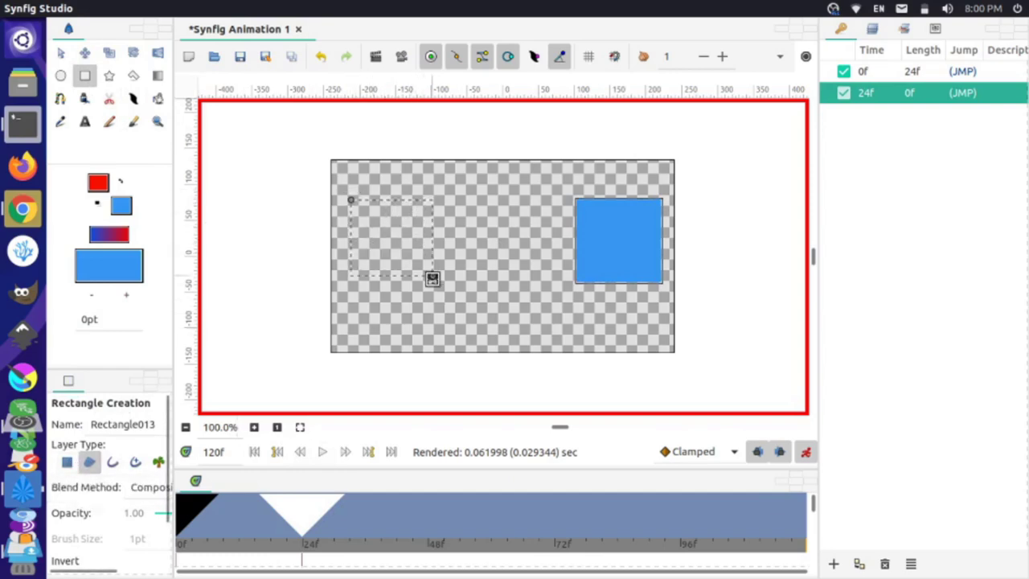
pyautogui.moveTo(432, 278); pyautogui.dragTo(432, 283)
# Step: Bend the left rectangle's top and right edges inward with the SmoothMove tool
pyautogui.hotkey('alt', 'v')
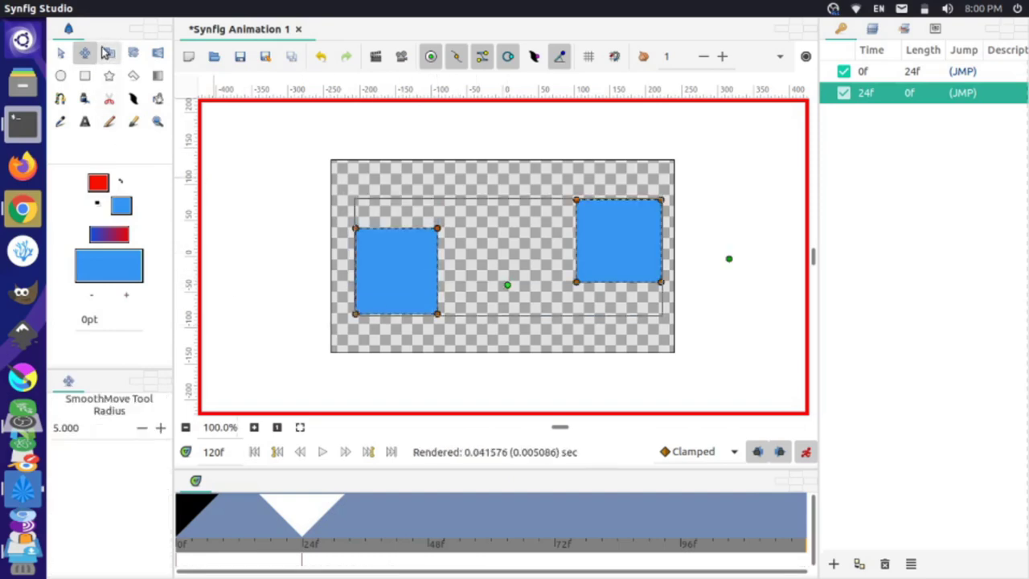
pyautogui.moveTo(437, 229); pyautogui.dragTo(378, 253)
pyautogui.moveTo(438, 311); pyautogui.dragTo(415, 297)
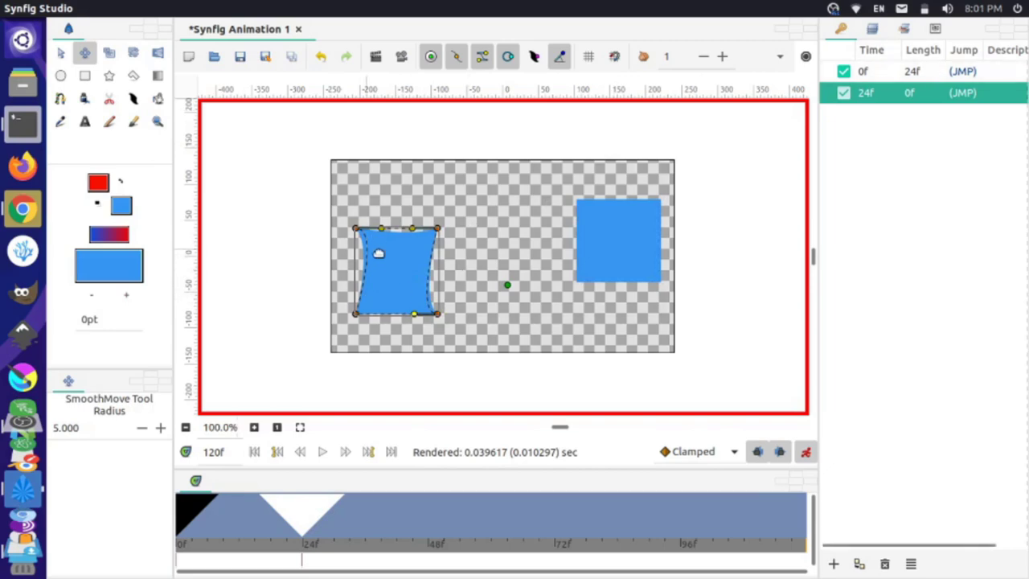
# Step: Toggle Rectangle013 Region's visibility in Layers, delete that layer, and return to Keyframes
pyautogui.click(872, 30)
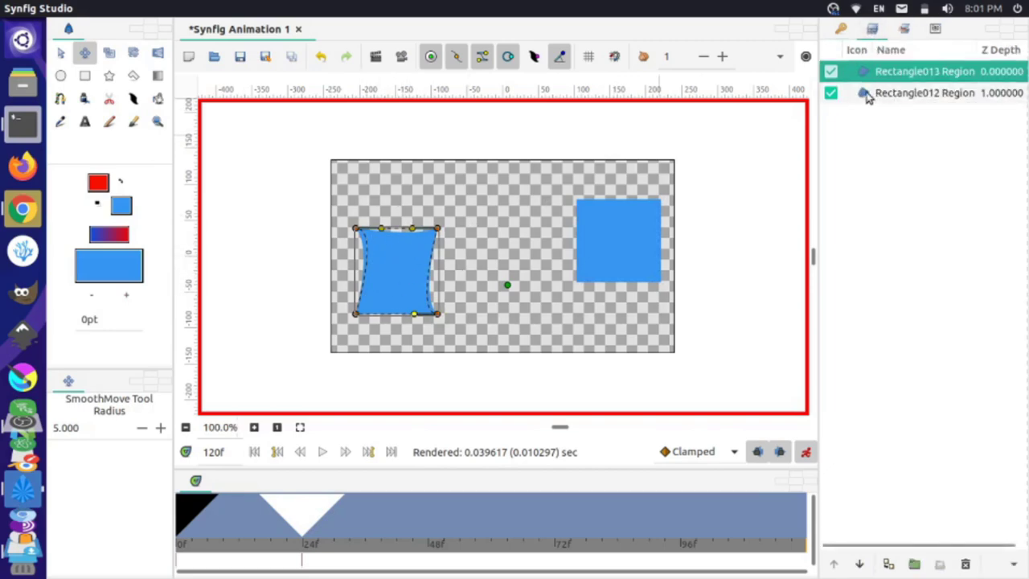
pyautogui.click(831, 72)
pyautogui.click(831, 72)
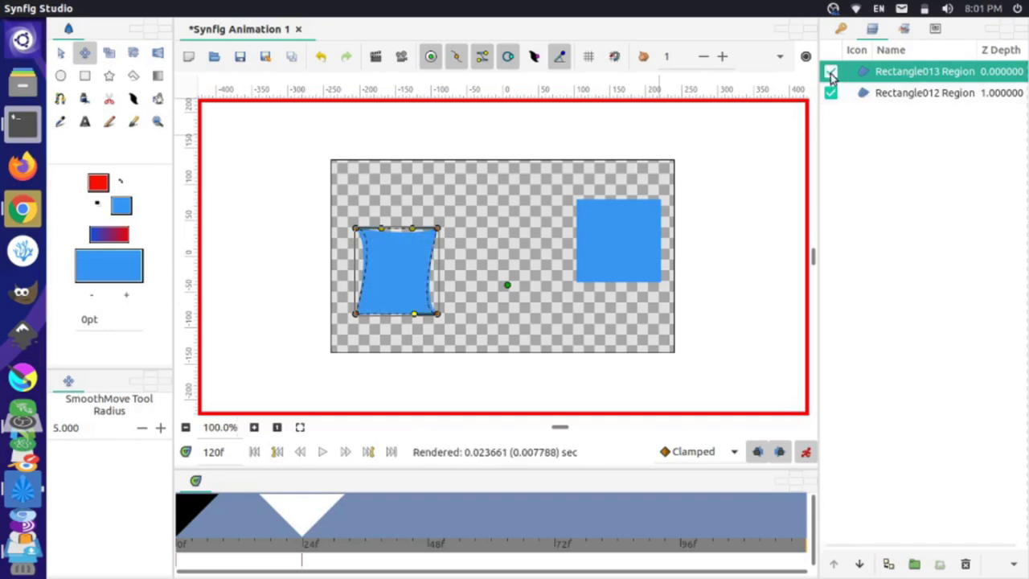
pyautogui.click(831, 72)
pyautogui.click(831, 72)
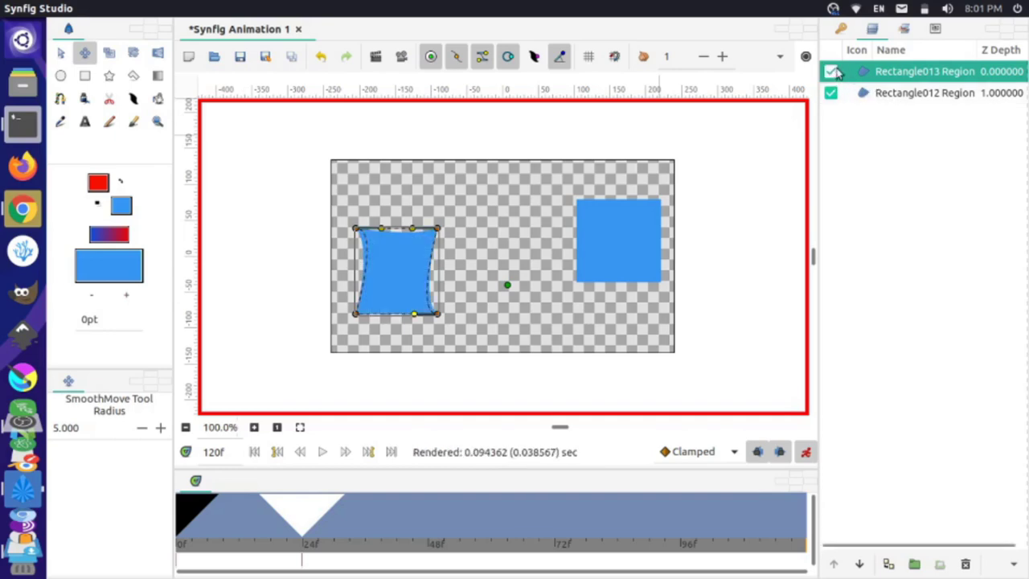
pyautogui.click(966, 565)
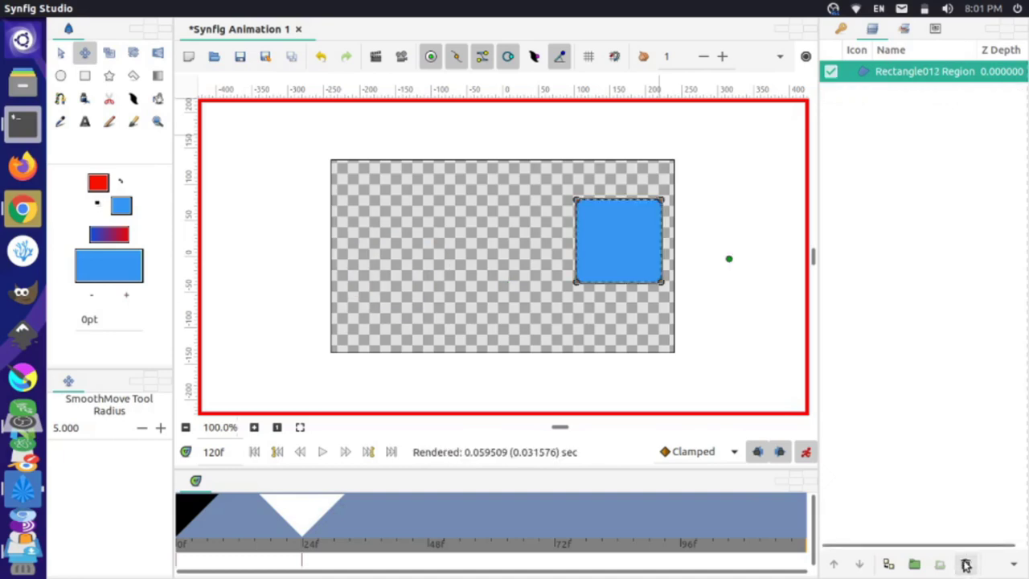
pyautogui.click(841, 31)
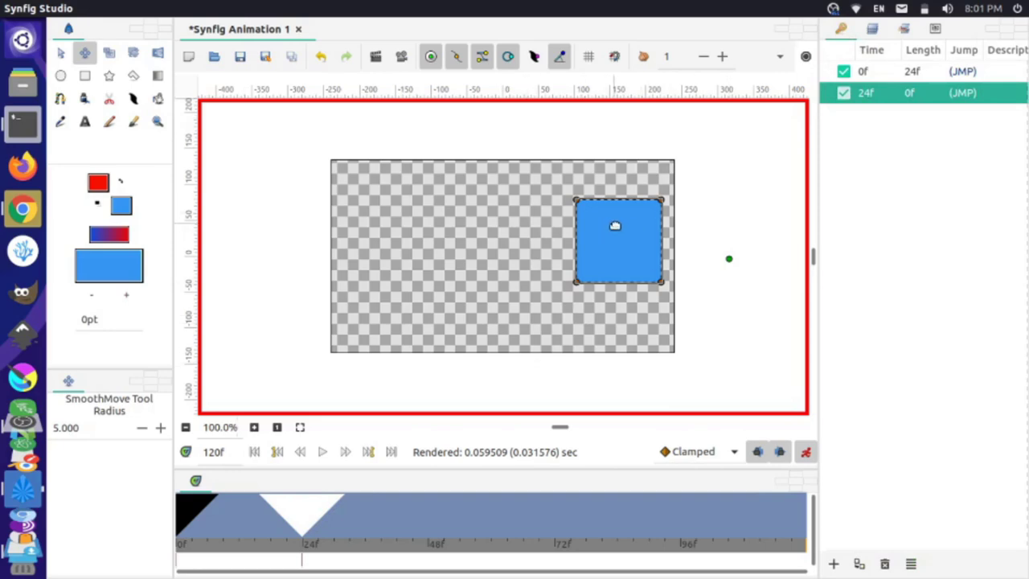
pyautogui.click(965, 72)
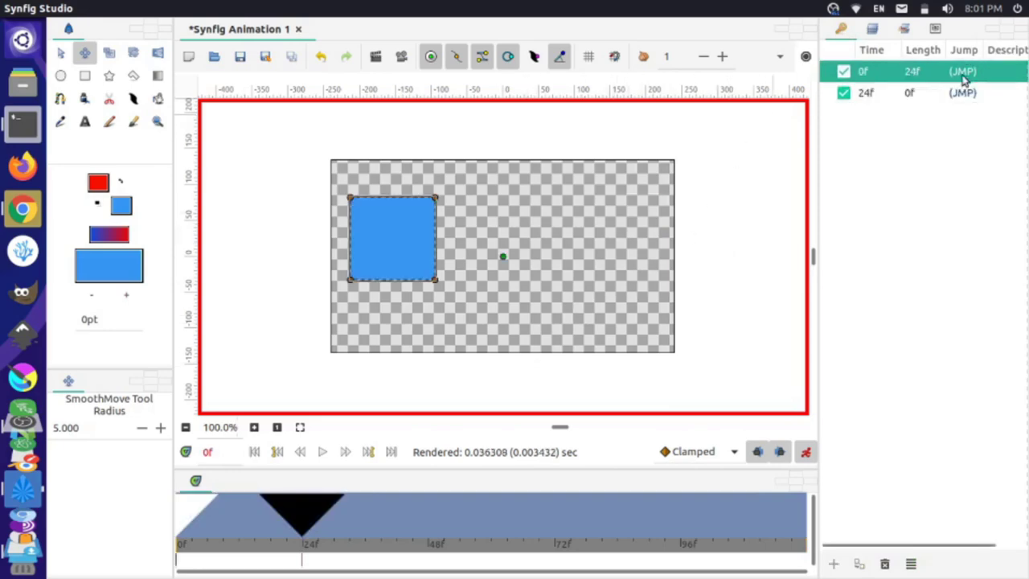
pyautogui.click(965, 93)
pyautogui.click(964, 72)
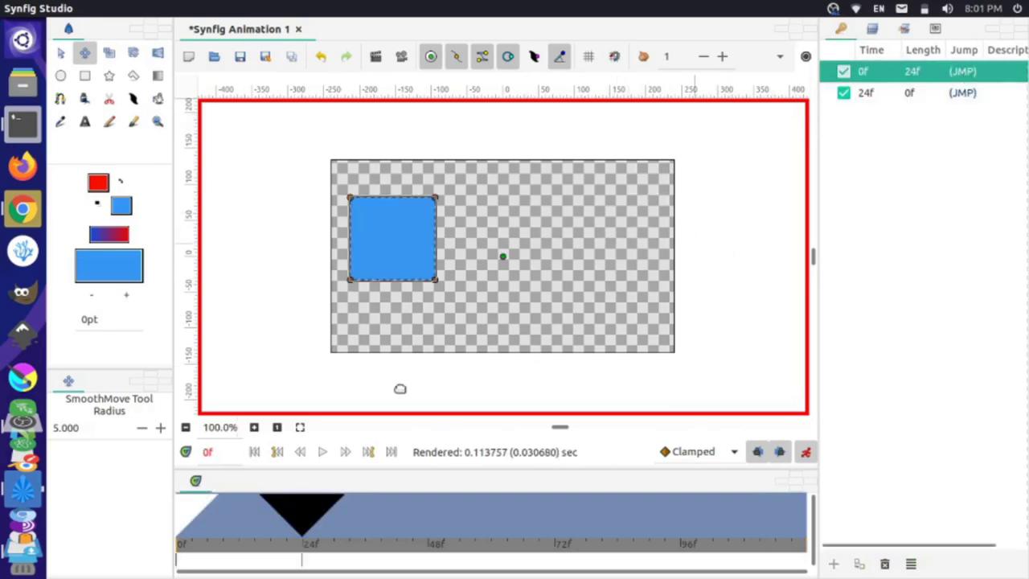
pyautogui.click(968, 93)
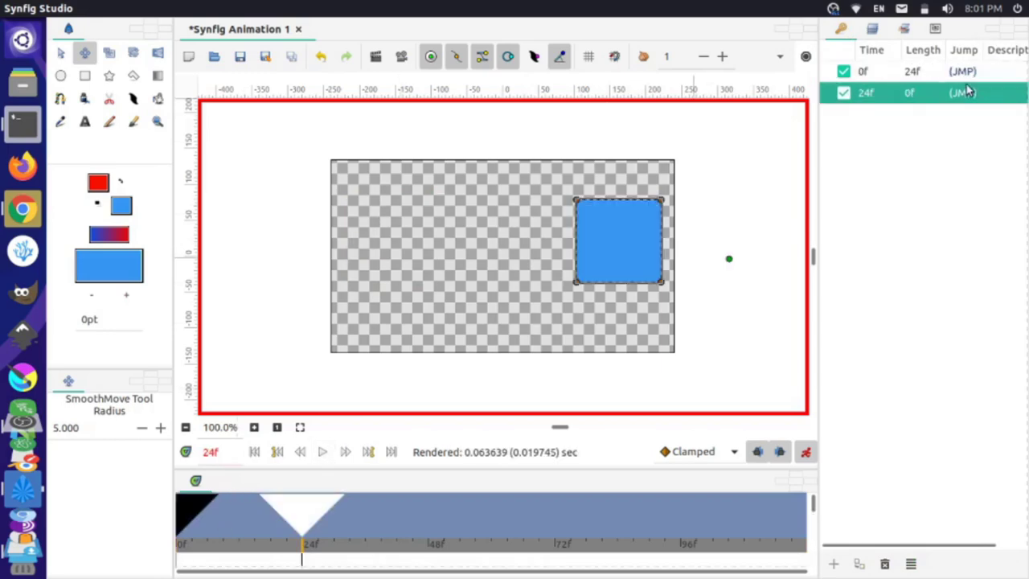
pyautogui.click(968, 71)
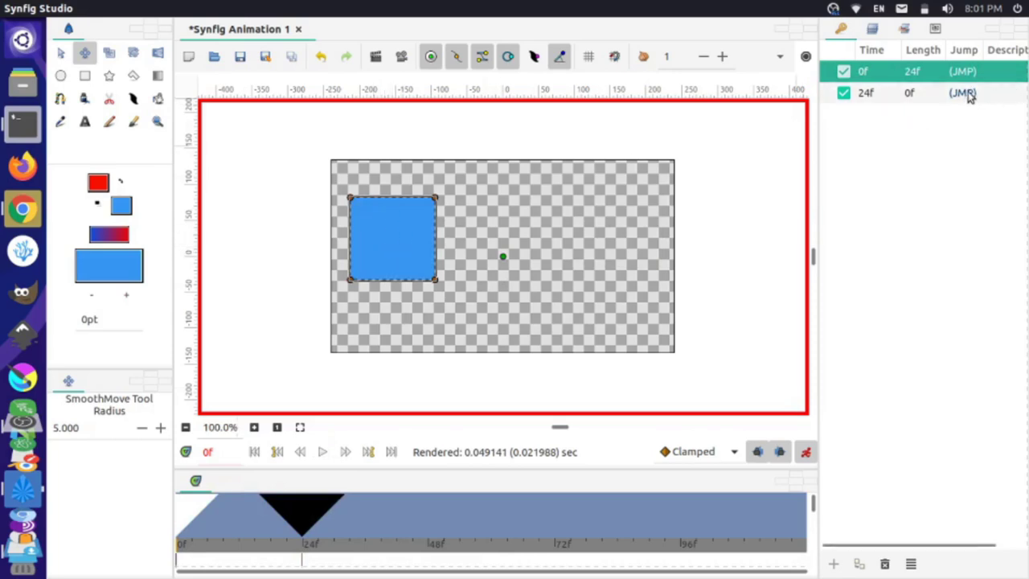
pyautogui.click(964, 95)
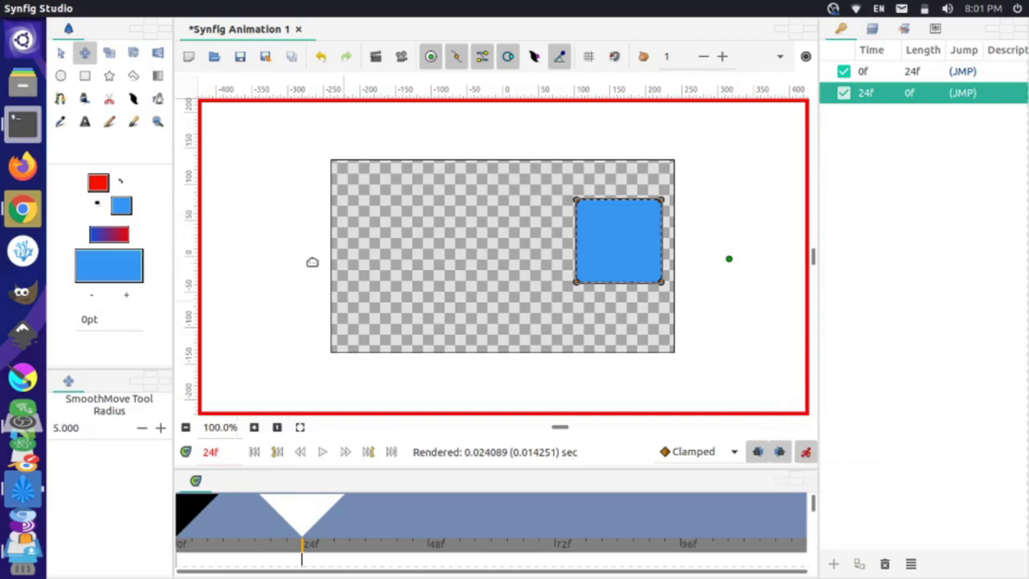
# Step: Fill the square red at the 24f keyframe
pyautogui.click(119, 182)
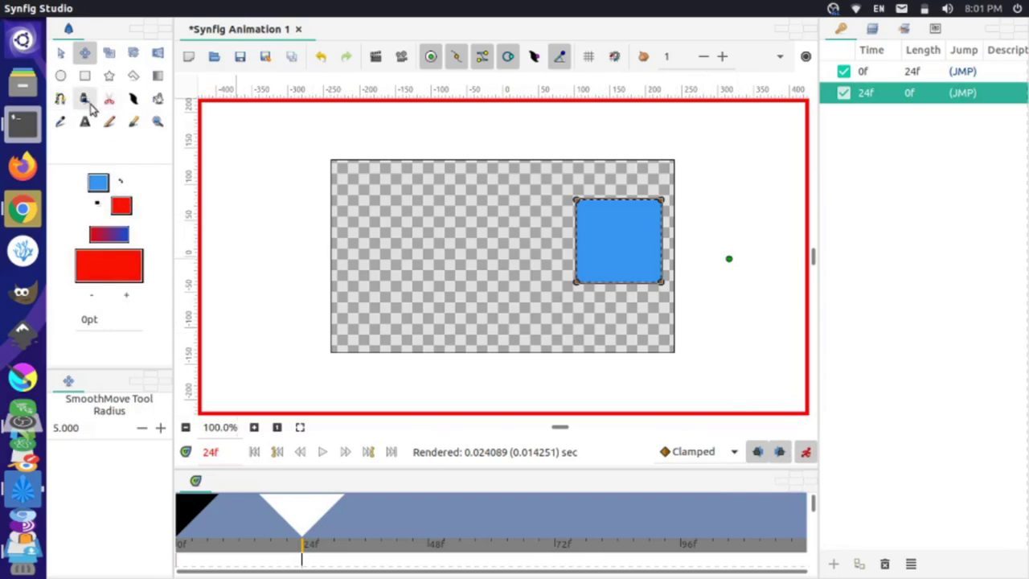
pyautogui.click(155, 99)
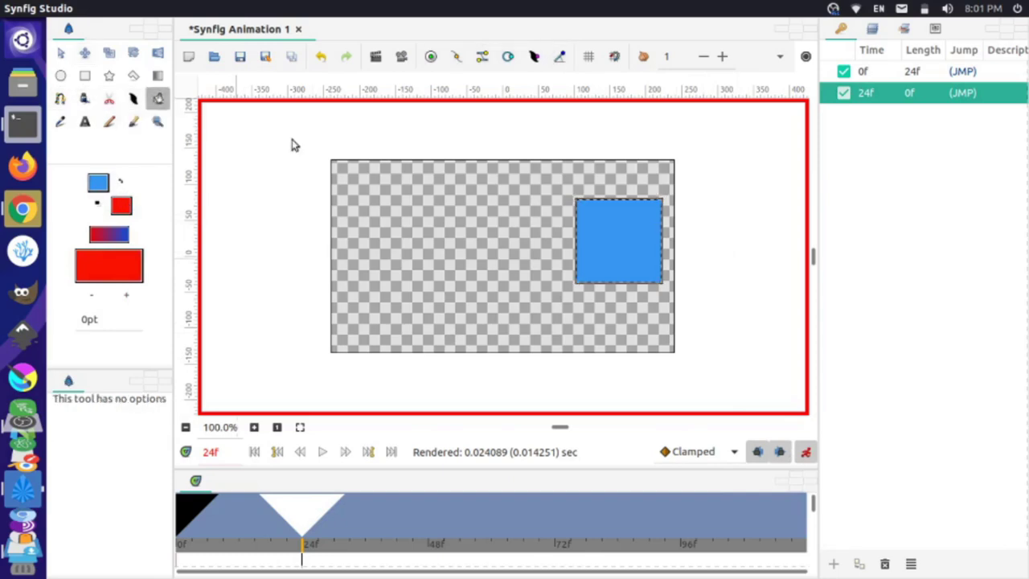
pyautogui.click(634, 234)
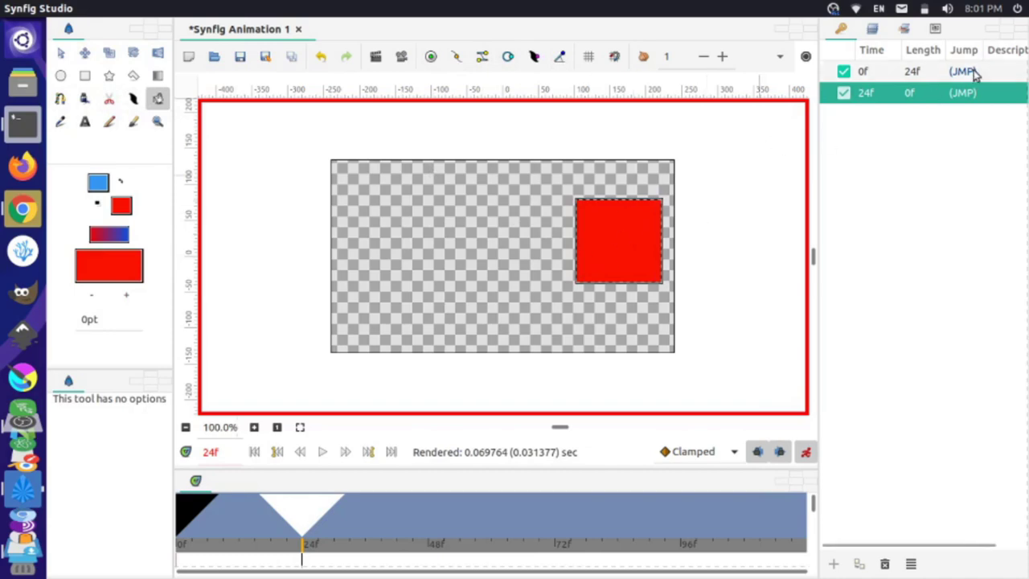
# Step: Check the 0f and 24f keyframes, play the animation, and turn off animation mode
pyautogui.click(969, 71)
pyautogui.click(963, 93)
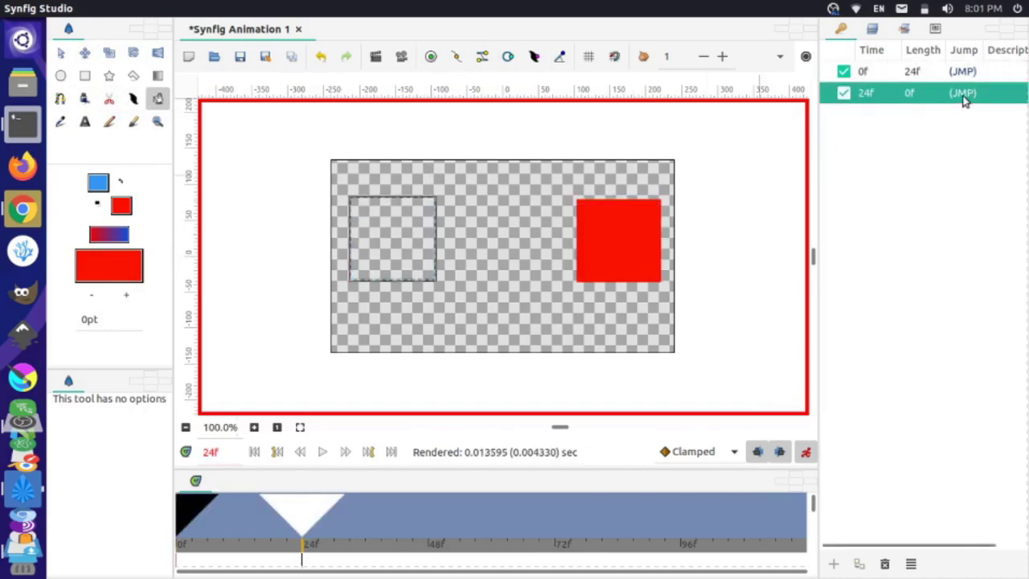
pyautogui.click(963, 72)
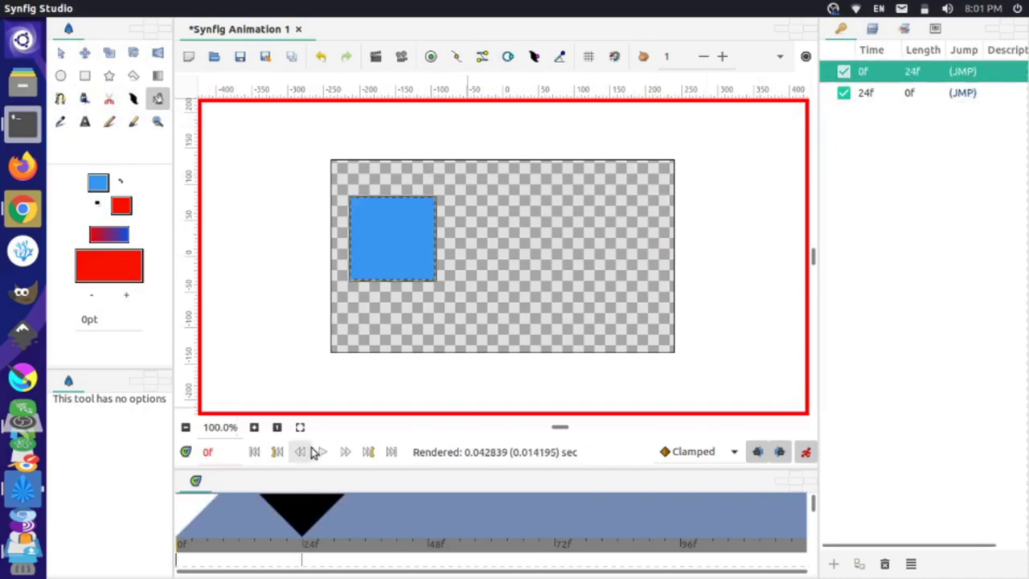
pyautogui.click(321, 454)
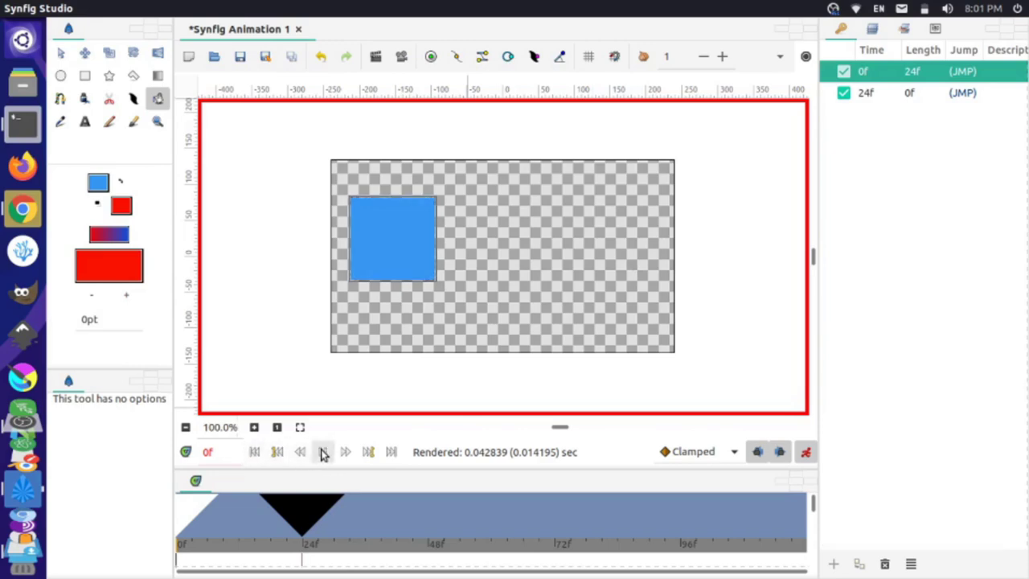
pyautogui.click(806, 453)
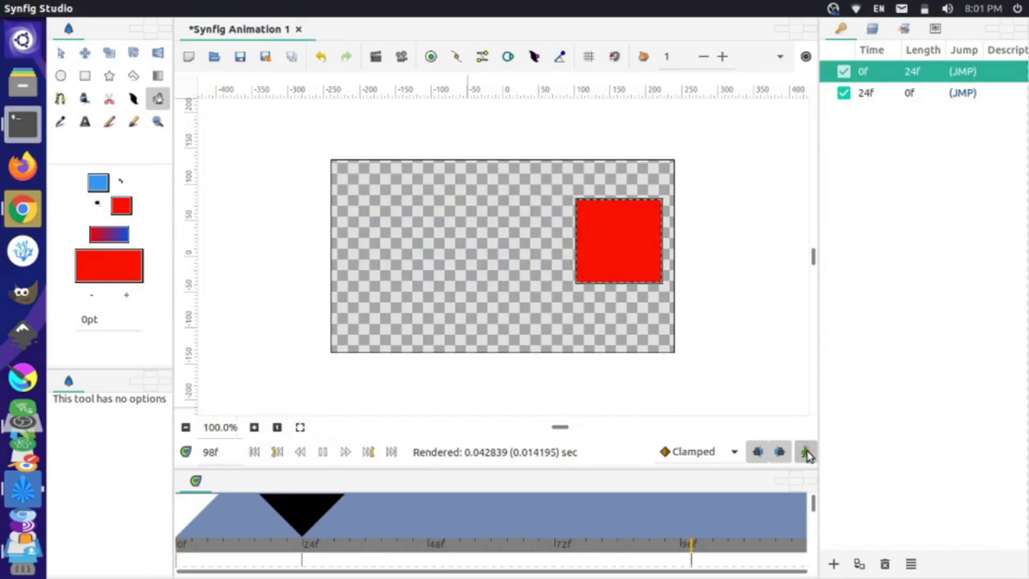
# Step: Replay the animation from the start and enlarge the timetrack panel to show waypoints
pyautogui.click(255, 452)
pyautogui.click(324, 451)
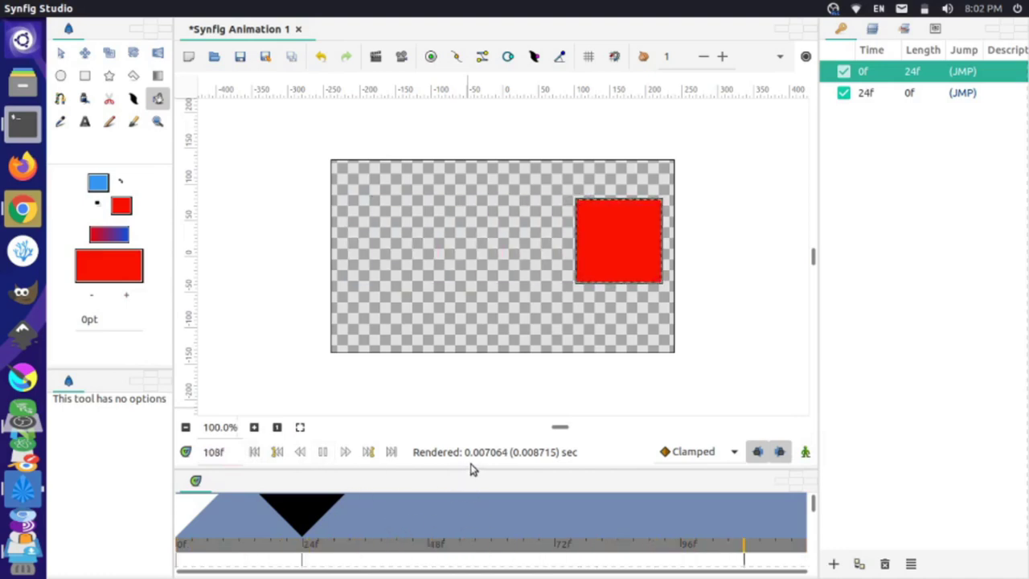
pyautogui.moveTo(473, 466); pyautogui.dragTo(472, 322)
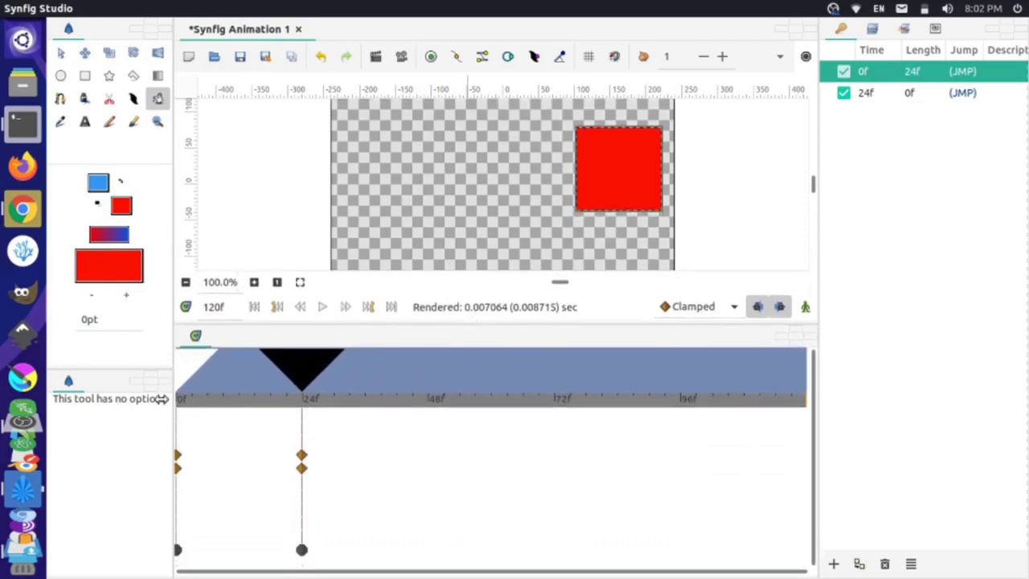
# Step: Remove the square's position waypoint at 24f and return to frame 0
pyautogui.rightClick(302, 474)
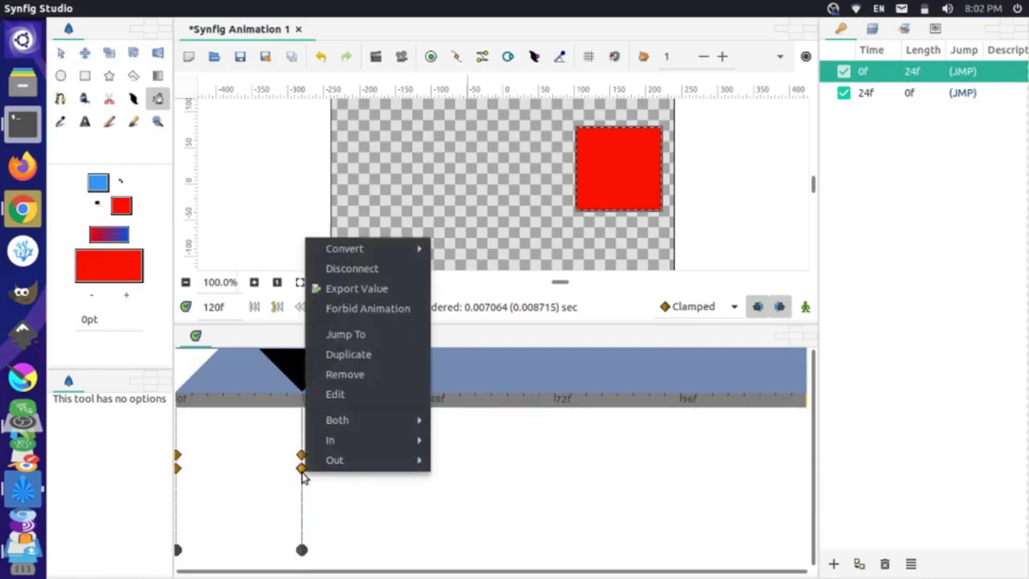
pyautogui.click(361, 376)
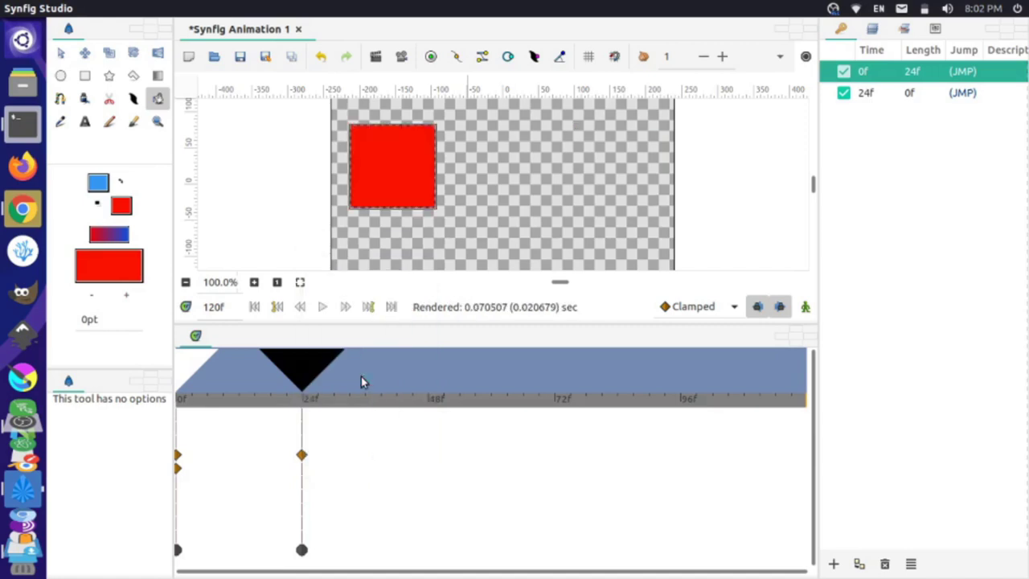
pyautogui.click(962, 71)
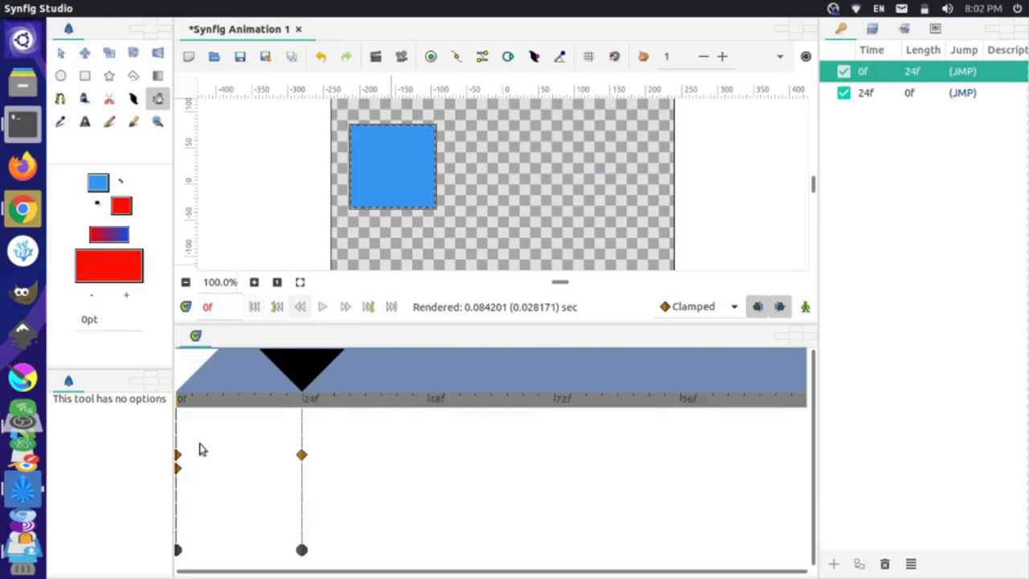
pyautogui.click(322, 306)
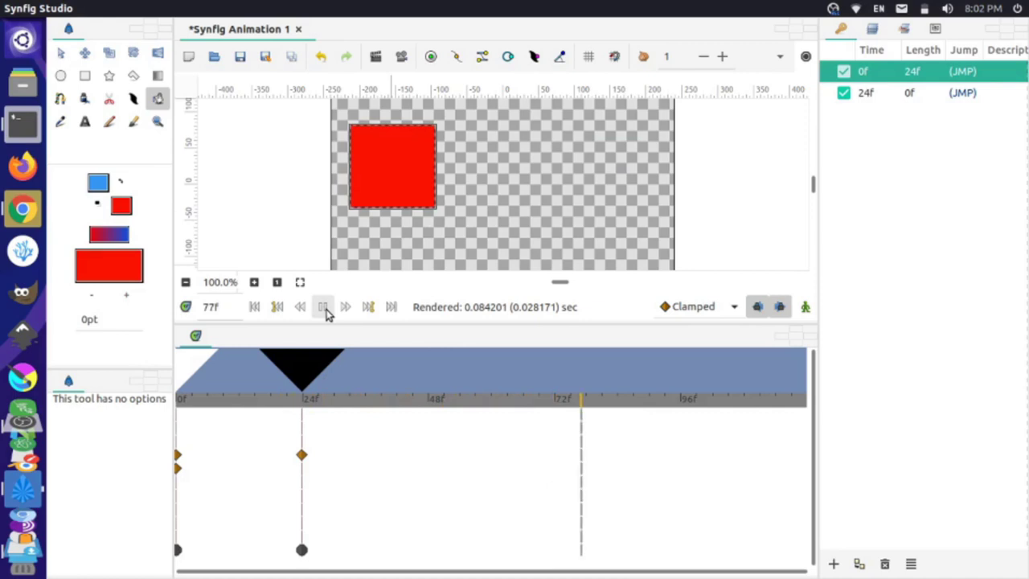
pyautogui.click(325, 306)
pyautogui.click(254, 307)
pyautogui.click(320, 312)
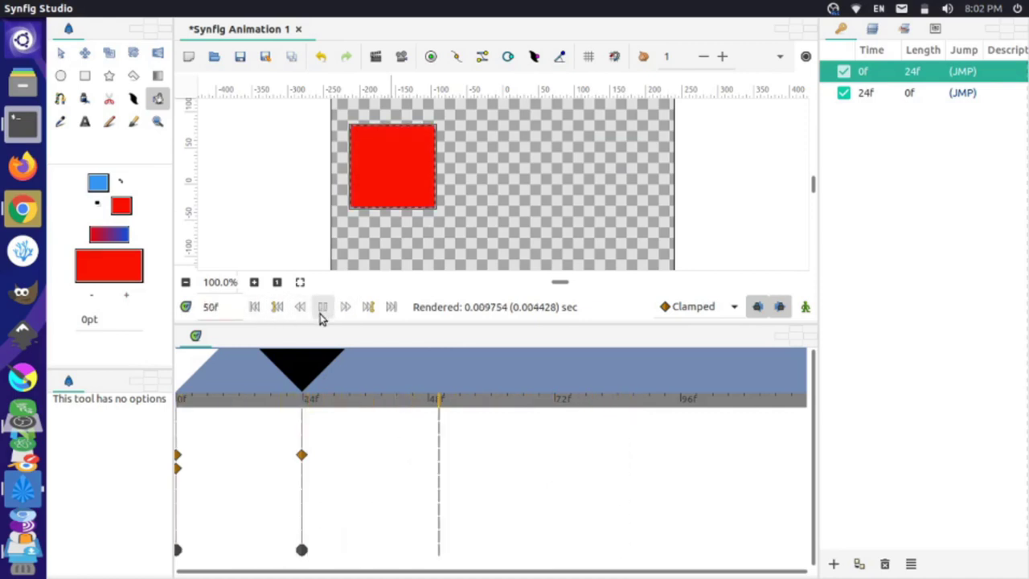
pyautogui.click(322, 310)
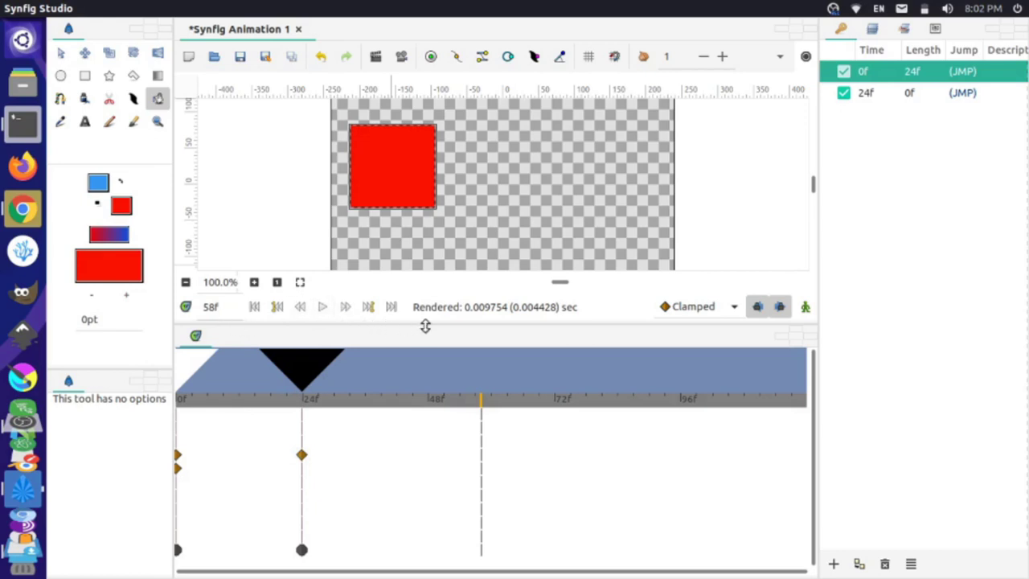
# Step: Resize the canvas and timeline panels, then close the timetrack panel
pyautogui.moveTo(425, 327); pyautogui.dragTo(411, 511)
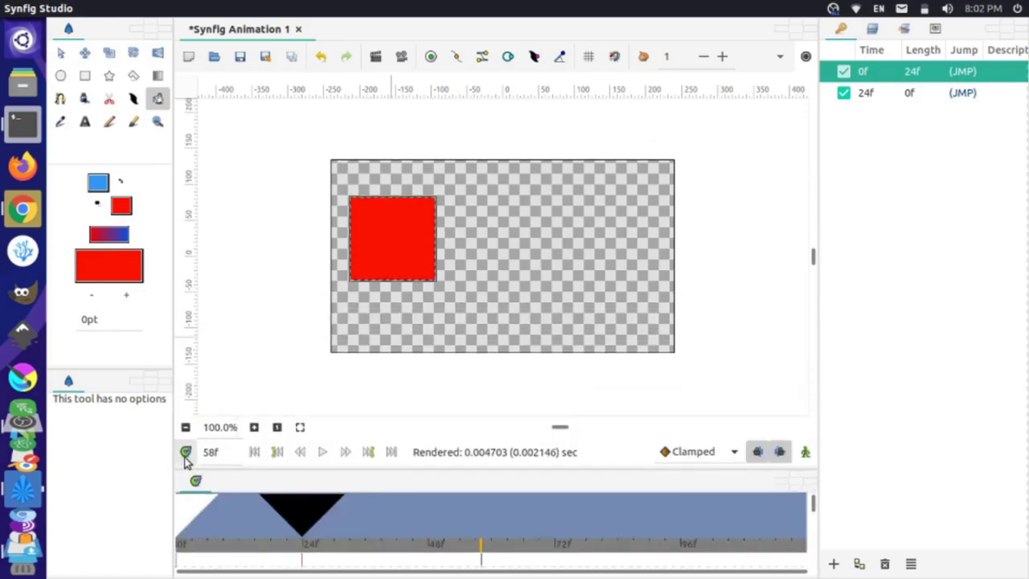
pyautogui.moveTo(187, 473); pyautogui.dragTo(321, 472)
pyautogui.moveTo(482, 471); pyautogui.dragTo(405, 397)
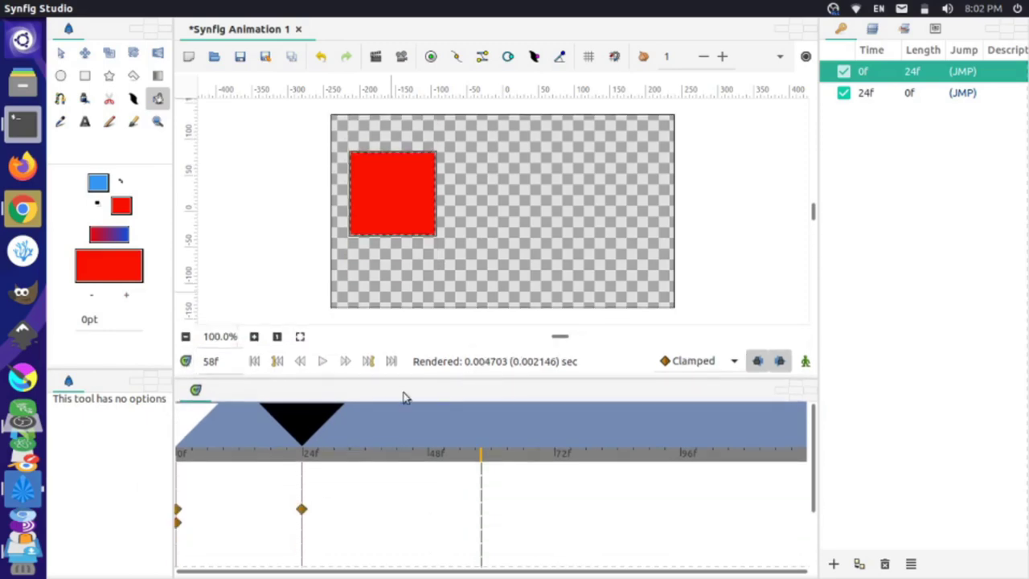
pyautogui.rightClick(194, 392)
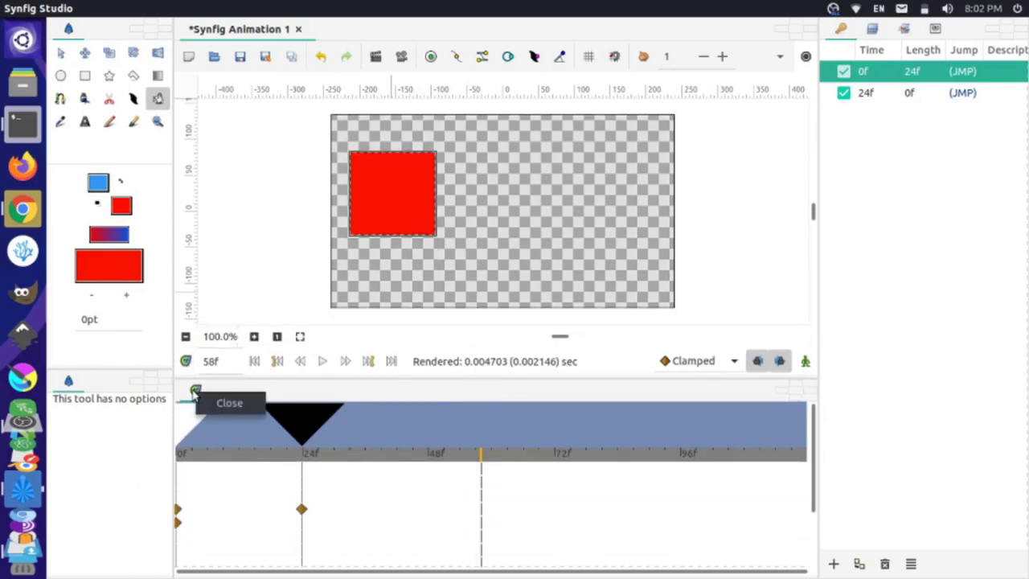
pyautogui.click(230, 405)
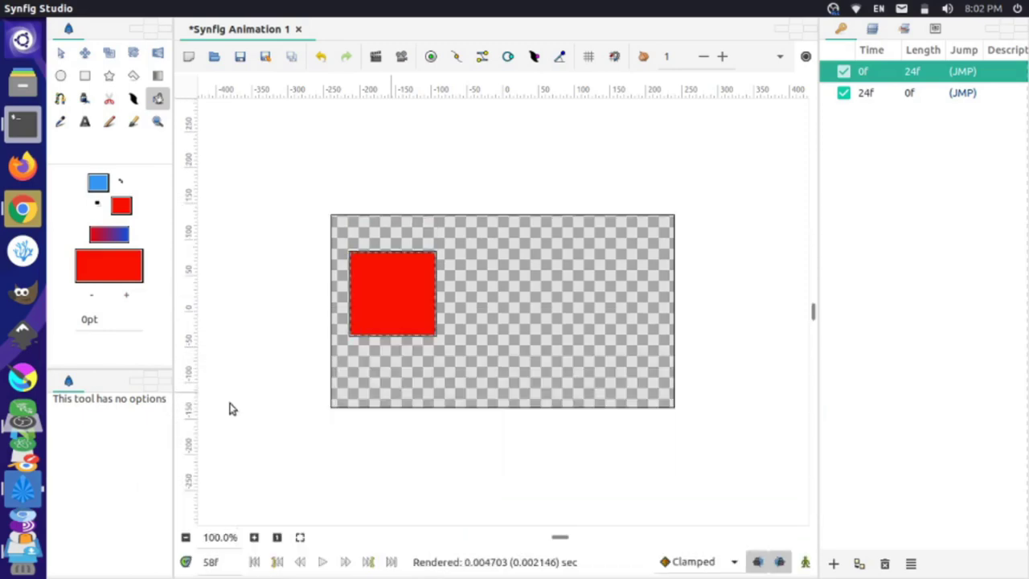
# Step: Show the compact time bar and scrub from frame 27 back toward the start
pyautogui.click(186, 562)
pyautogui.click(317, 537)
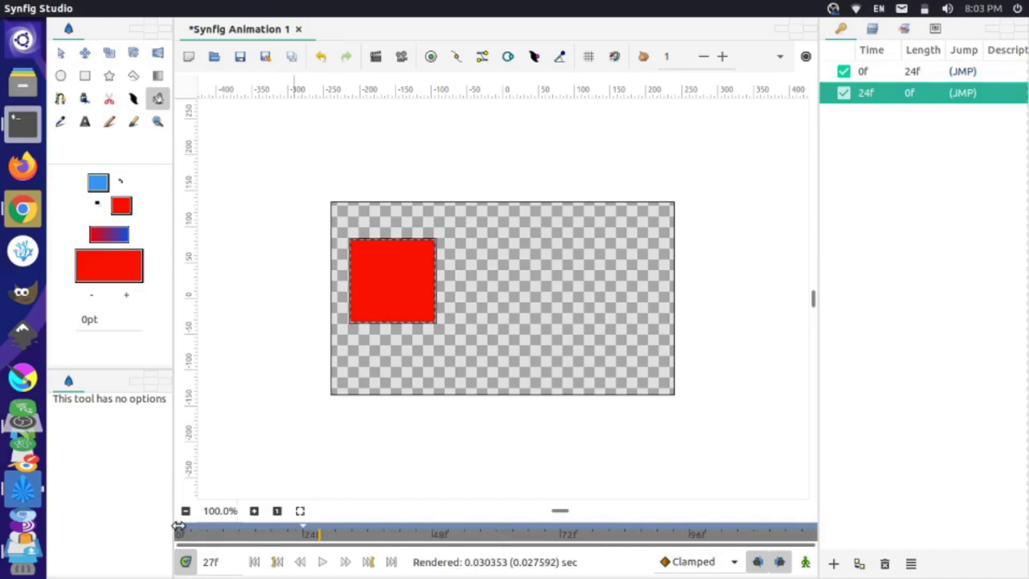
pyautogui.moveTo(230, 538); pyautogui.dragTo(280, 539)
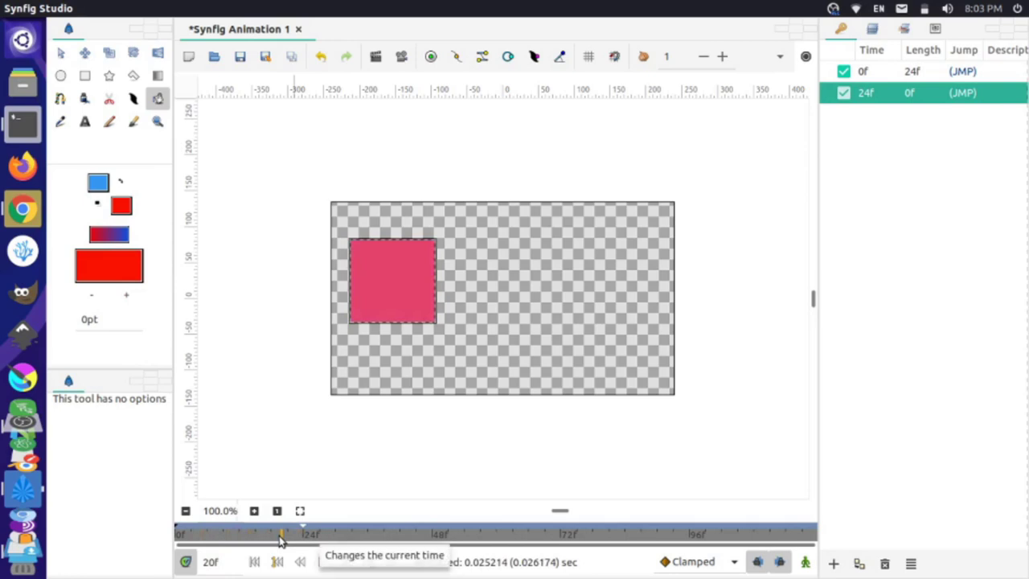